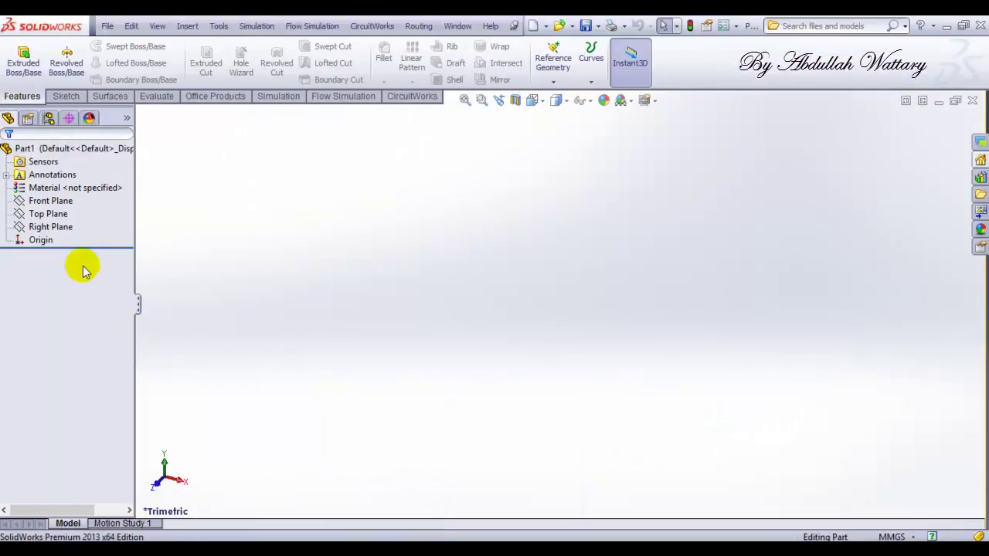
Start a Right Plane sketch with two stacked vertical lines rising from the origin
left_click(65, 228)
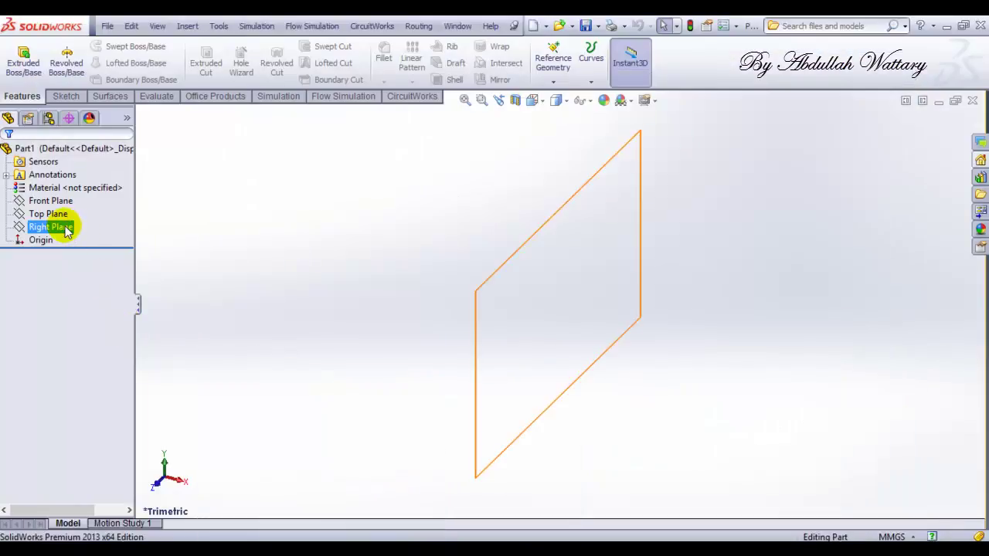
left_click(73, 205)
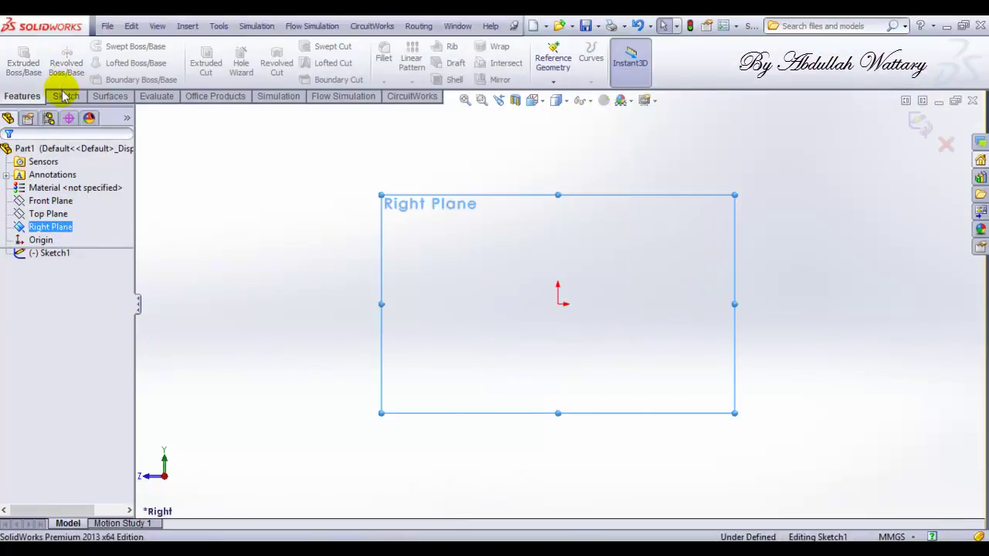
left_click(85, 49)
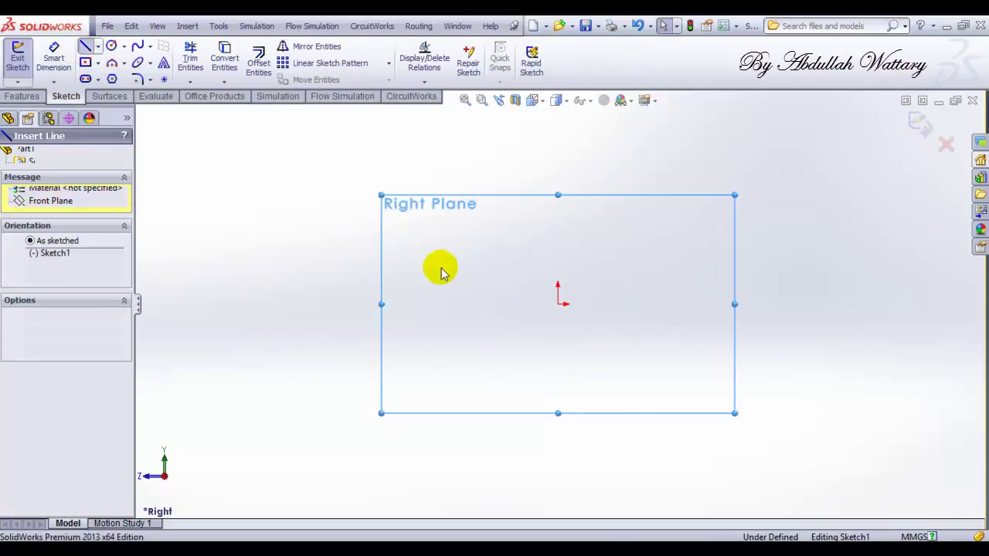
left_click(557, 304)
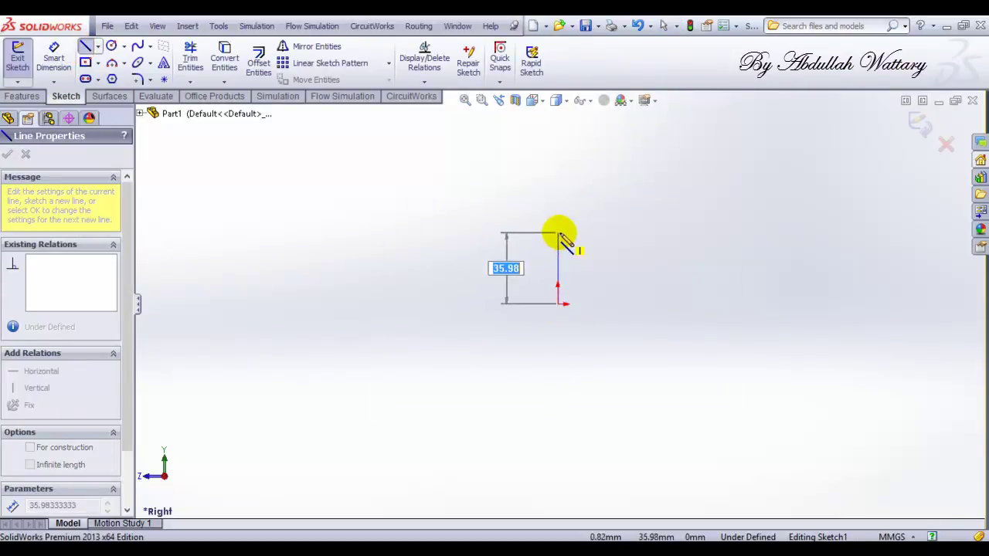
left_click(558, 231)
left_click(558, 152)
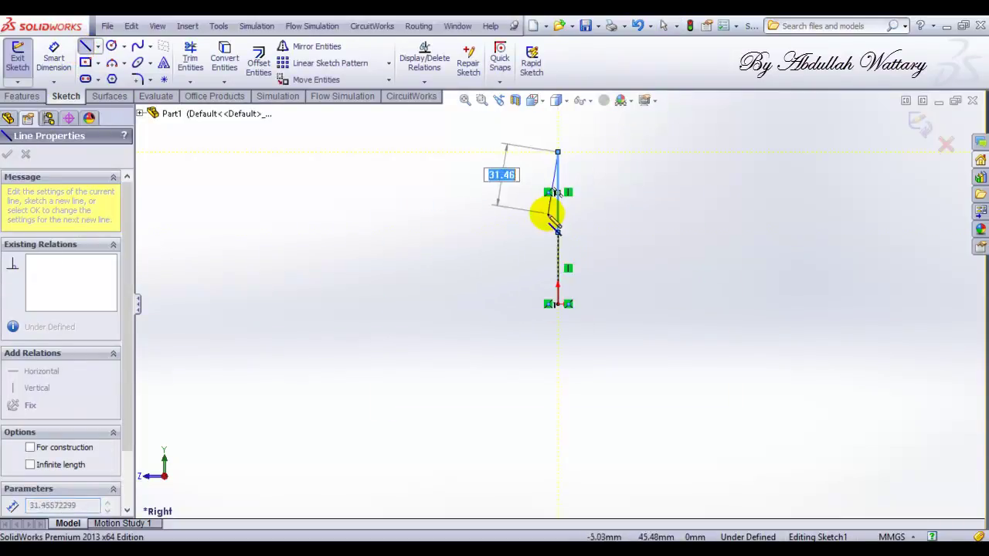
key("Escape")
Dimension the lower vertical segment 10 mm and the upper segment 40 mm
left_click(53, 57)
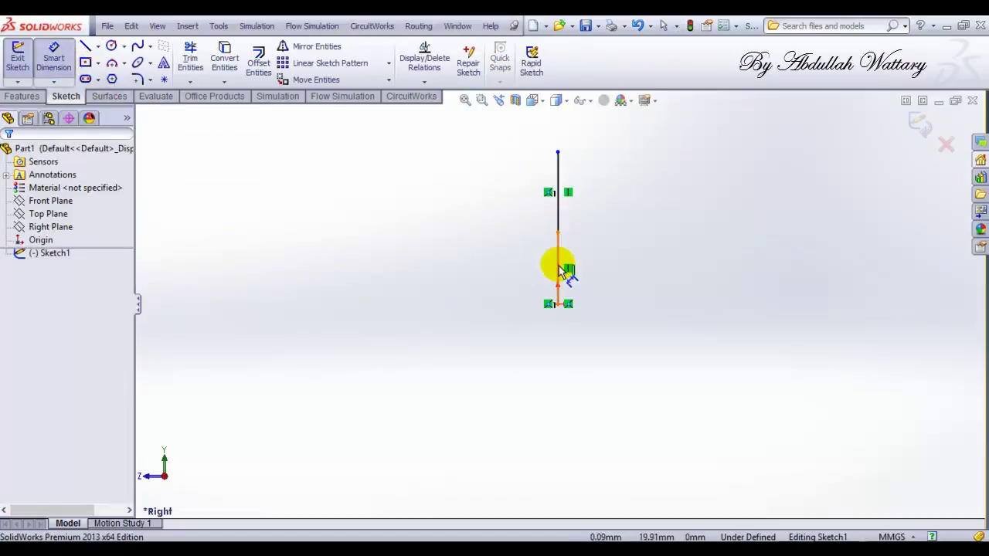
left_click(560, 269)
left_click(479, 265)
type("10")
key("Return")
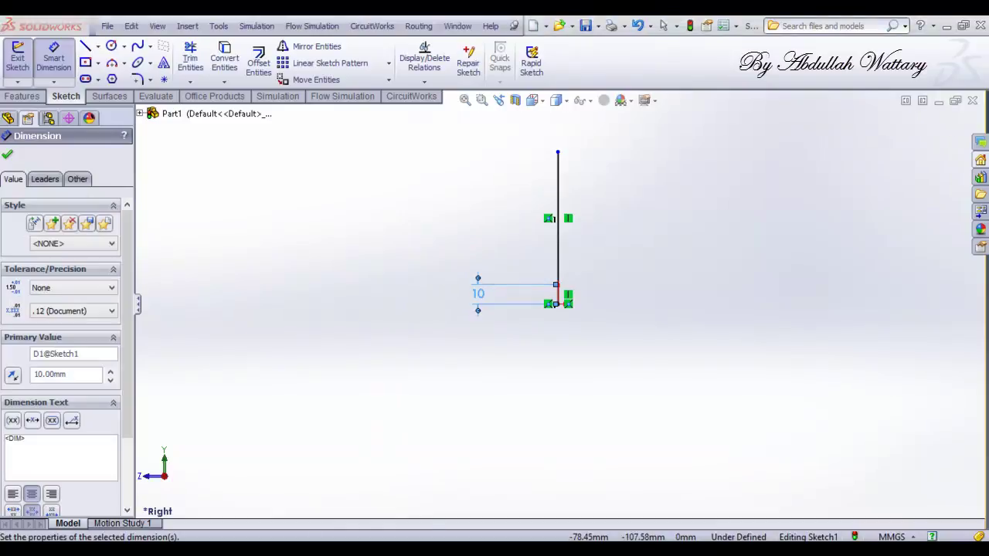
key("alt+Tab")
key("alt+Tab")
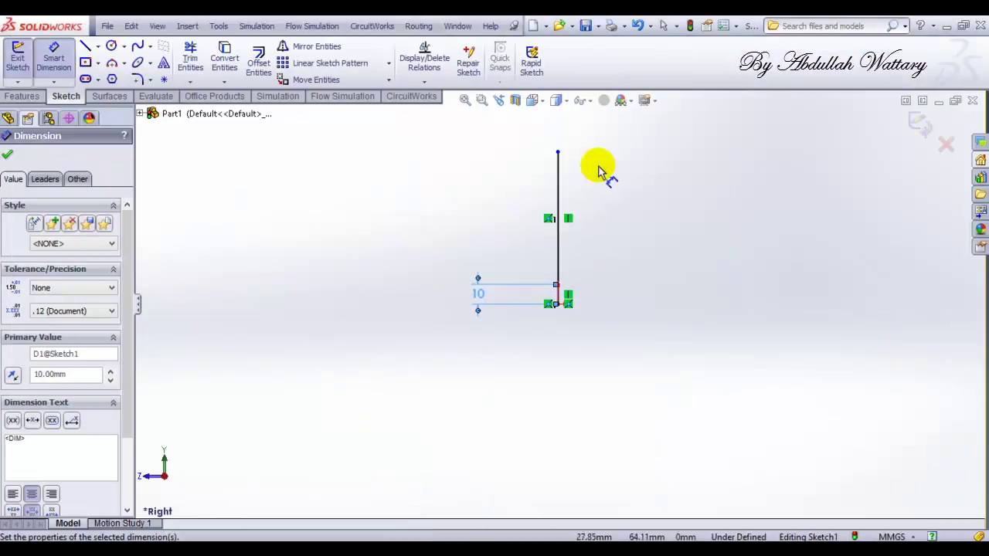
left_click(556, 190)
left_click(493, 201)
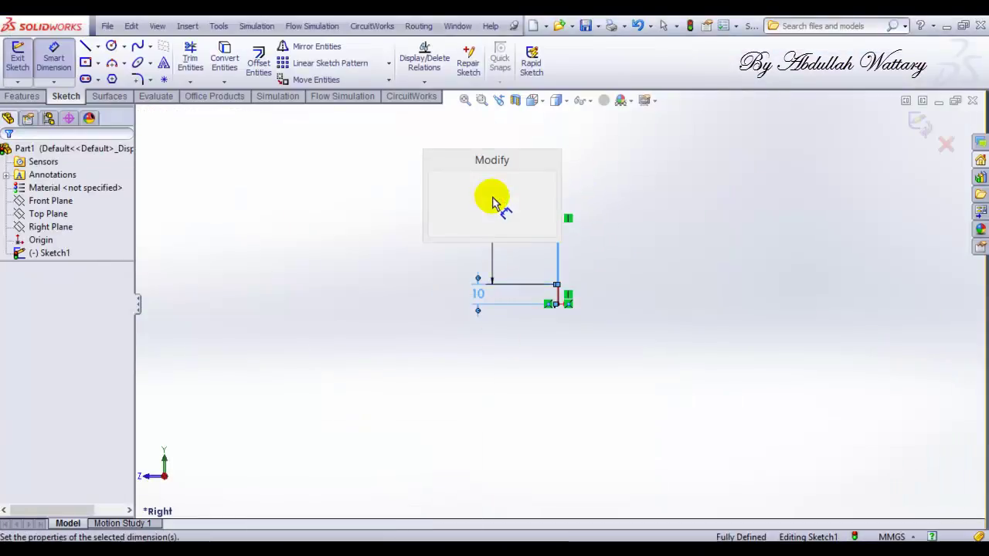
type("40")
key("Return")
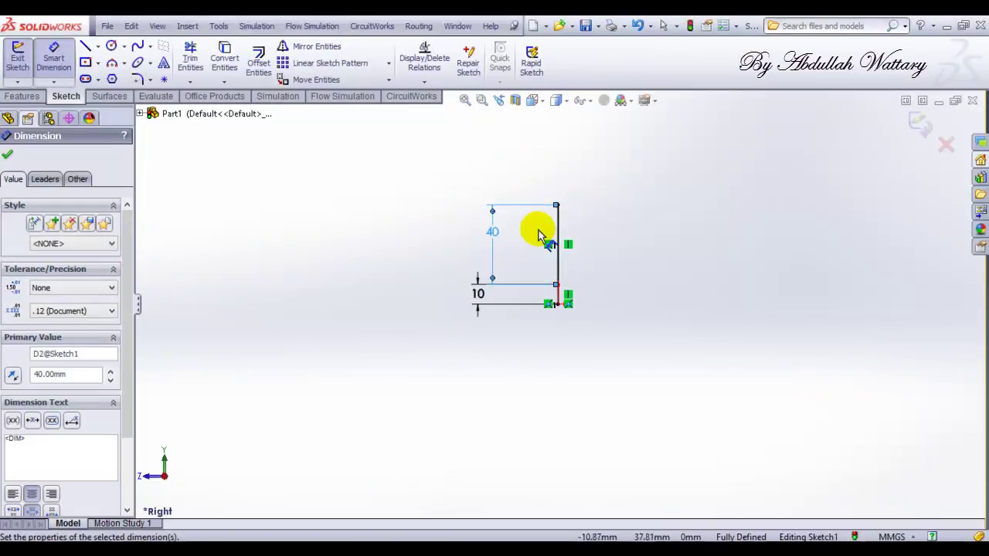
key("Escape")
key("Escape")
Draw a horizontal line from the top of the vertical line and dimension it 40 mm
left_click(87, 48)
scroll(618, 224, "down", 3)
left_click(490, 197)
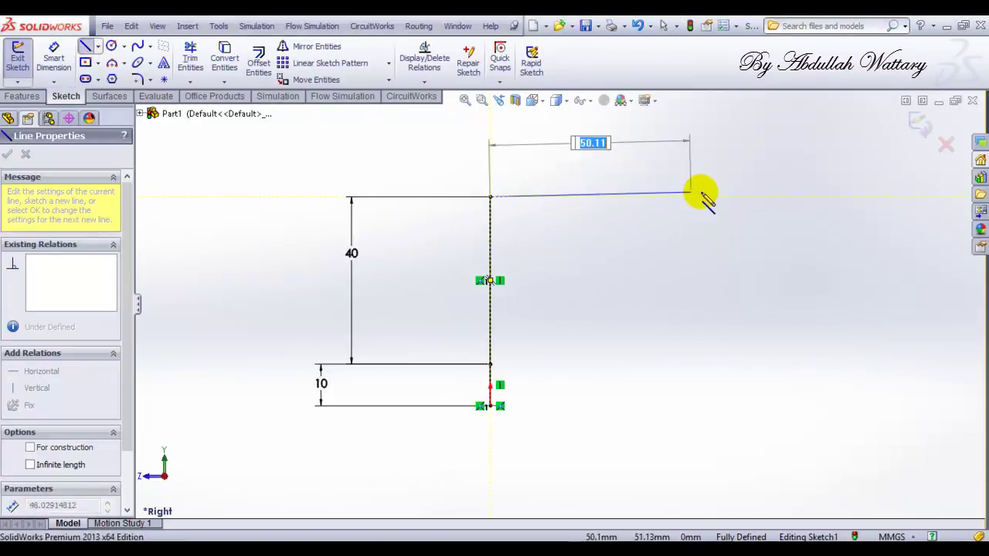
left_click(709, 198)
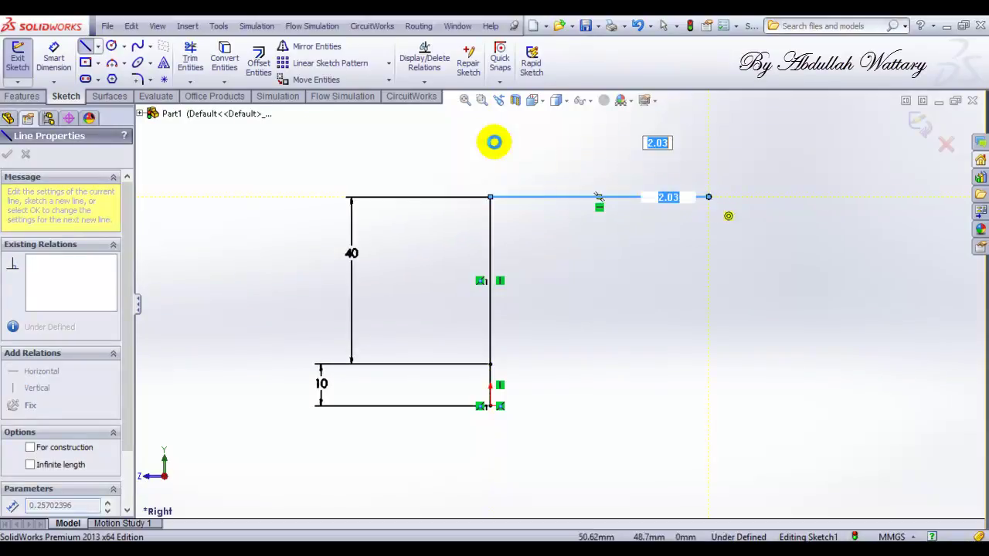
key("Escape")
left_click(53, 54)
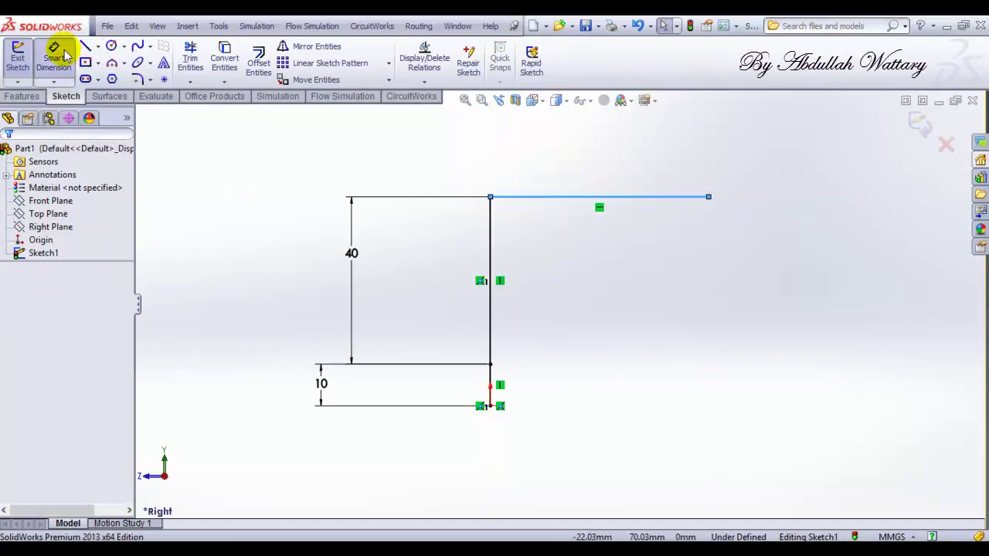
left_click(550, 203)
left_click(564, 157)
type("40")
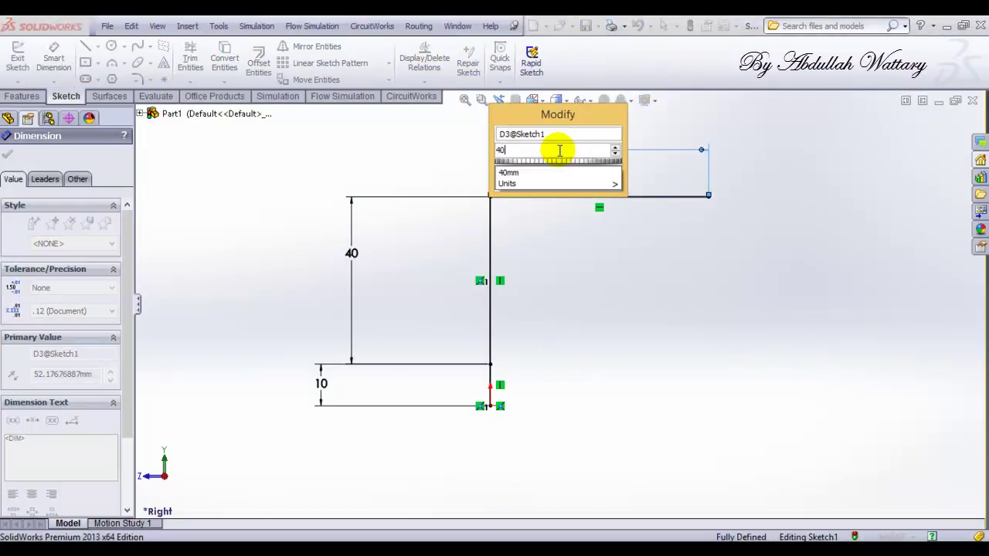
key("Return")
Add a radius-40 circle centred on the top corner, passing through the line's end
left_click(115, 47)
left_click(490, 197)
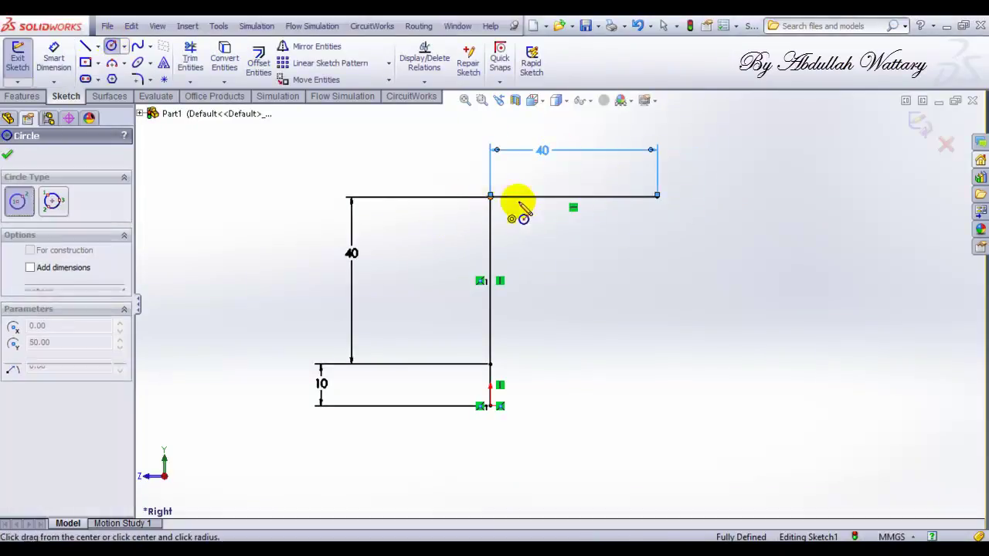
left_click(657, 197)
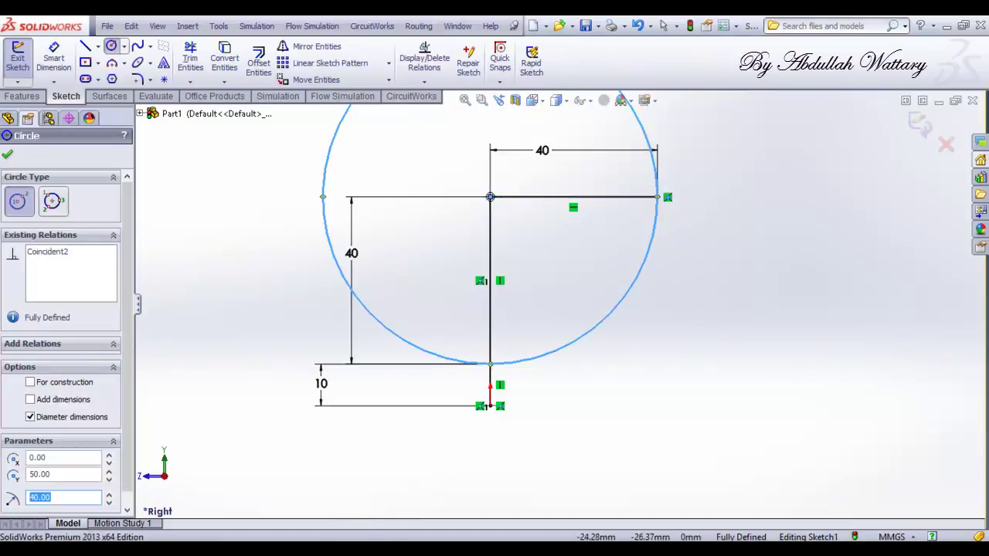
key("alt+Tab")
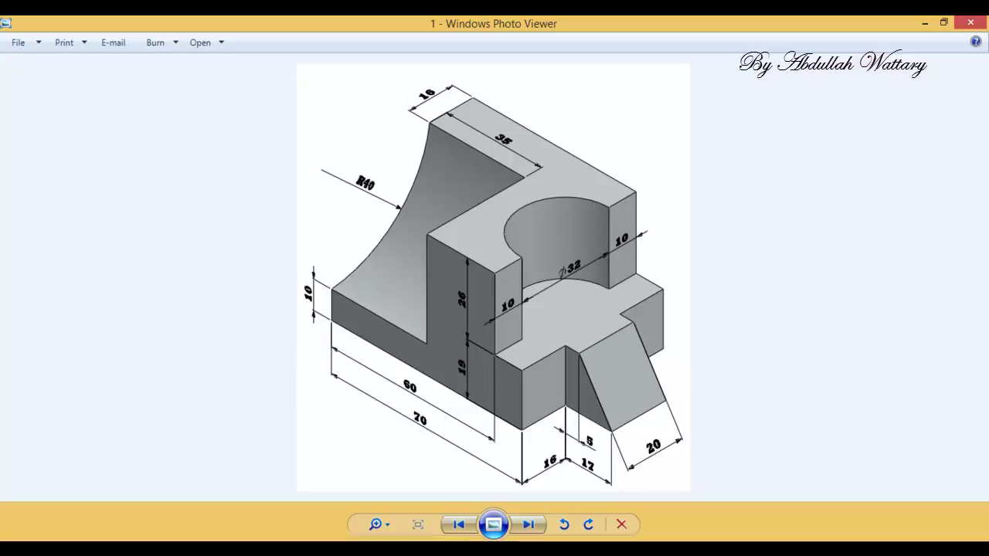
Zoom around the reference drawing to read the R40 and 16 dimensions
scroll(419, 128, "up", 2)
scroll(397, 100, "up", 2)
scroll(397, 100, "down", 3)
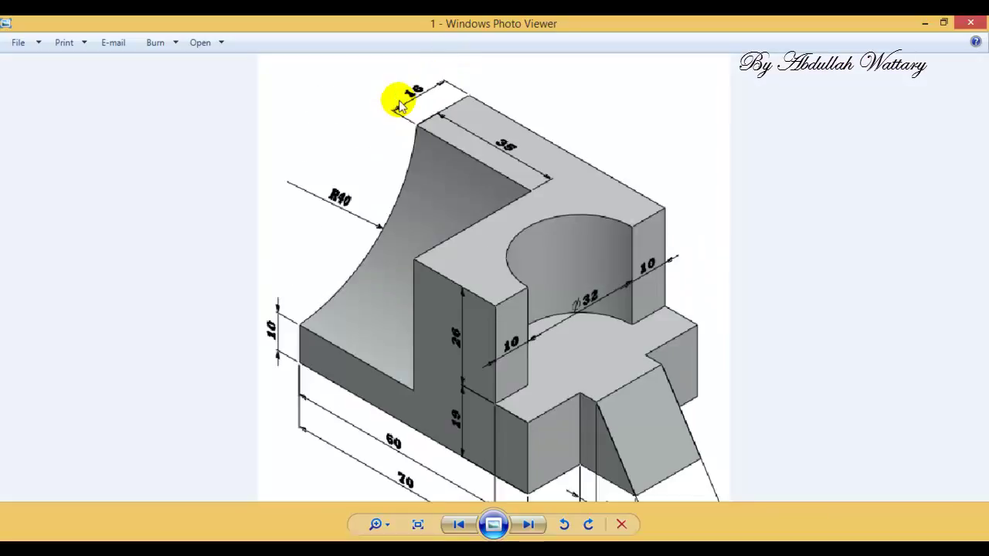
scroll(397, 100, "down", 1)
scroll(480, 369, "up", 1)
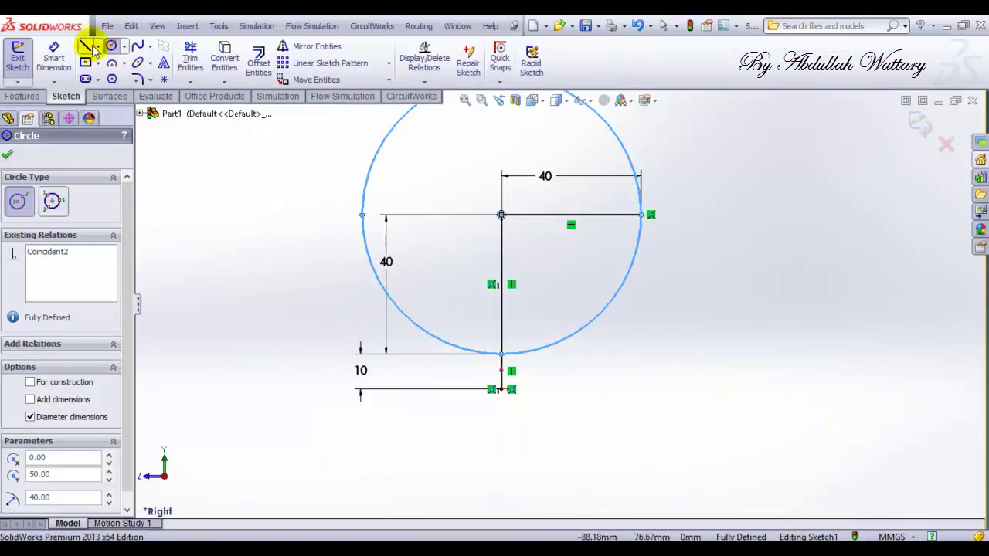
Draw a short line from the circle's right point and dimension it 16 mm
left_click(91, 48)
left_click(640, 214)
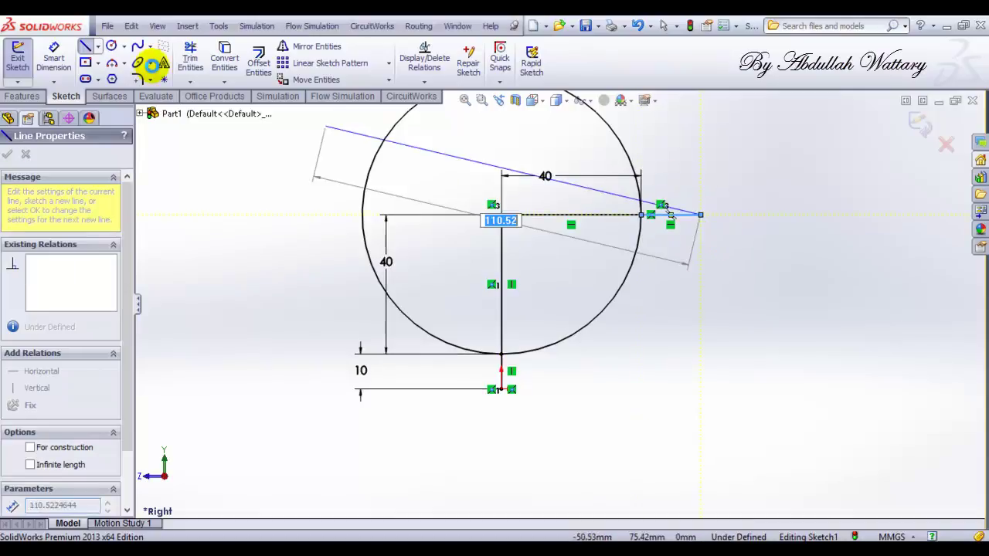
left_click(53, 58)
left_click(693, 219)
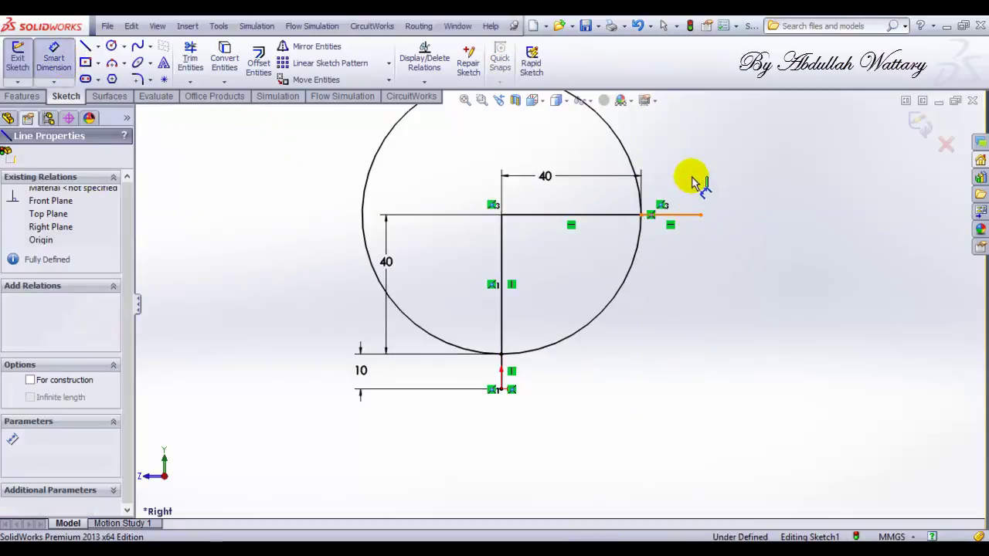
left_click(698, 170)
type("16")
key("Return")
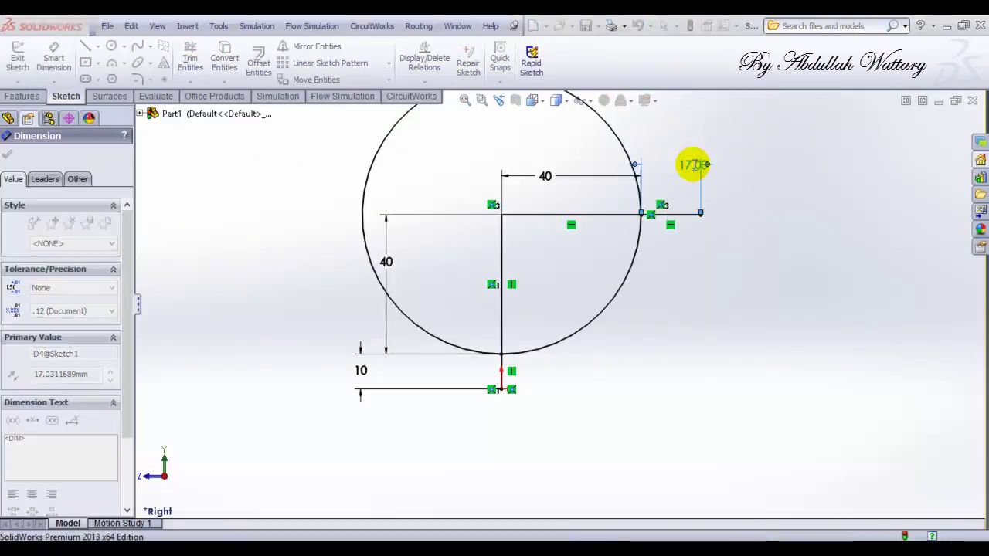
Close the profile with a bottom edge and a right vertical side
left_click(85, 46)
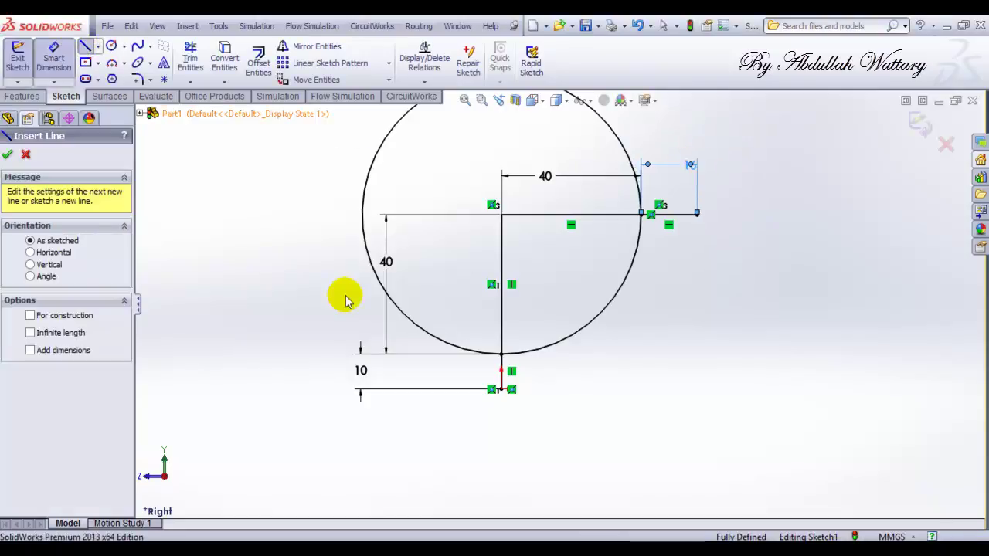
left_click(500, 389)
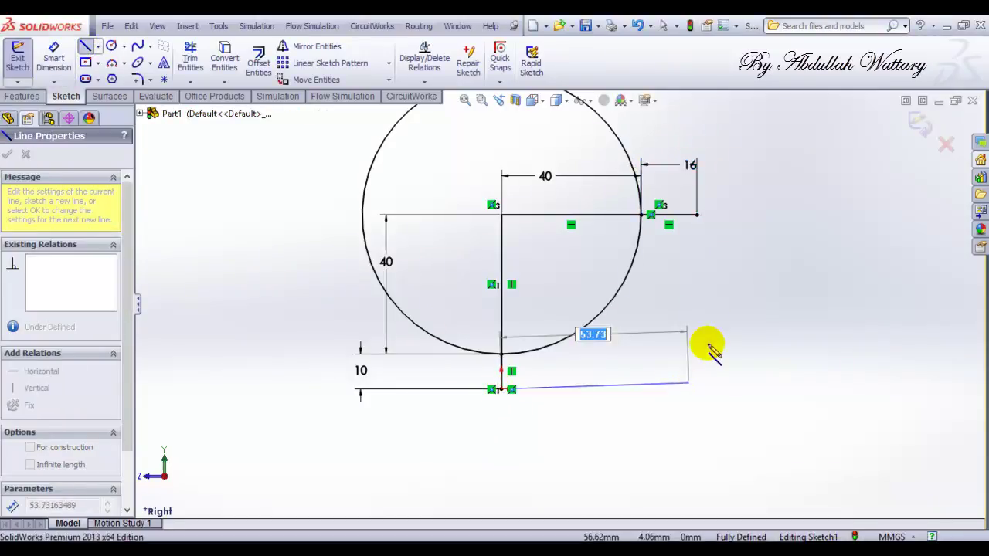
left_click(697, 388)
left_click(697, 215)
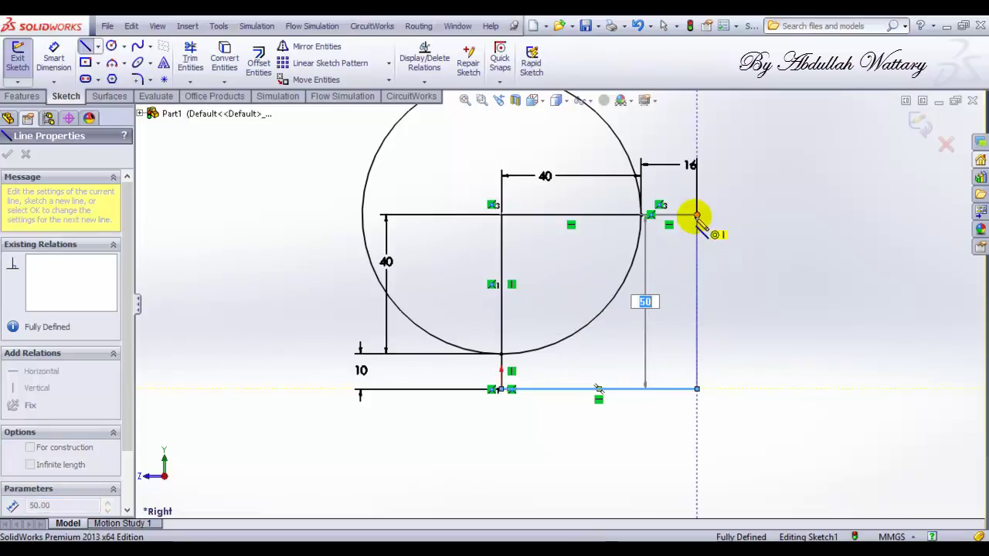
key("Escape")
left_click(190, 58)
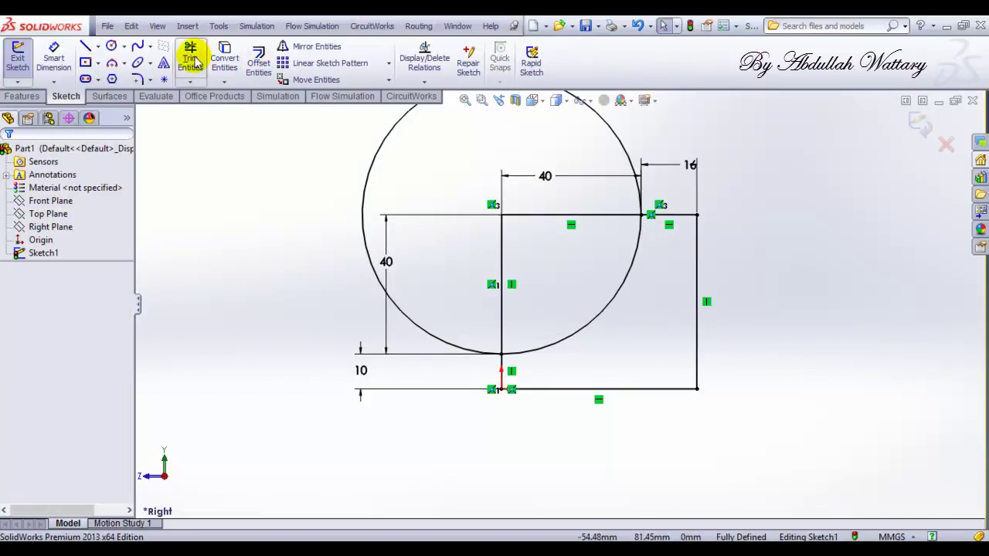
Trim the circle, the top line left of the arc and the upper vertical line
left_click(632, 164)
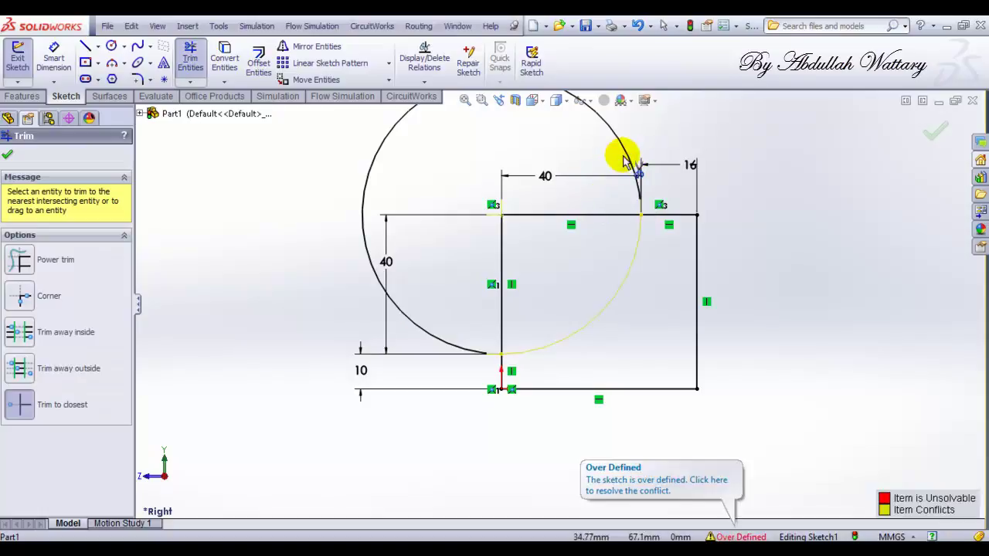
left_click(626, 162)
left_click(598, 215)
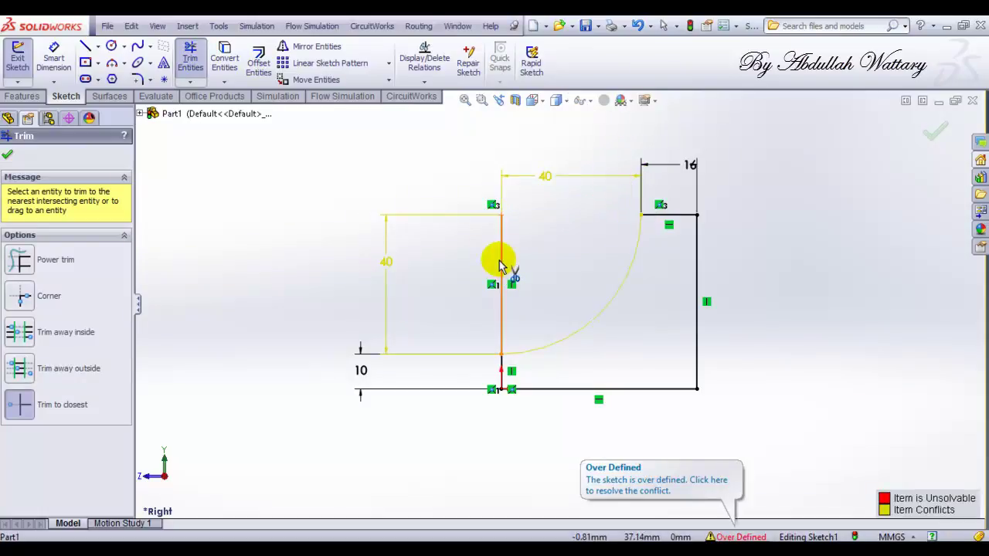
left_click(500, 265)
key("Escape")
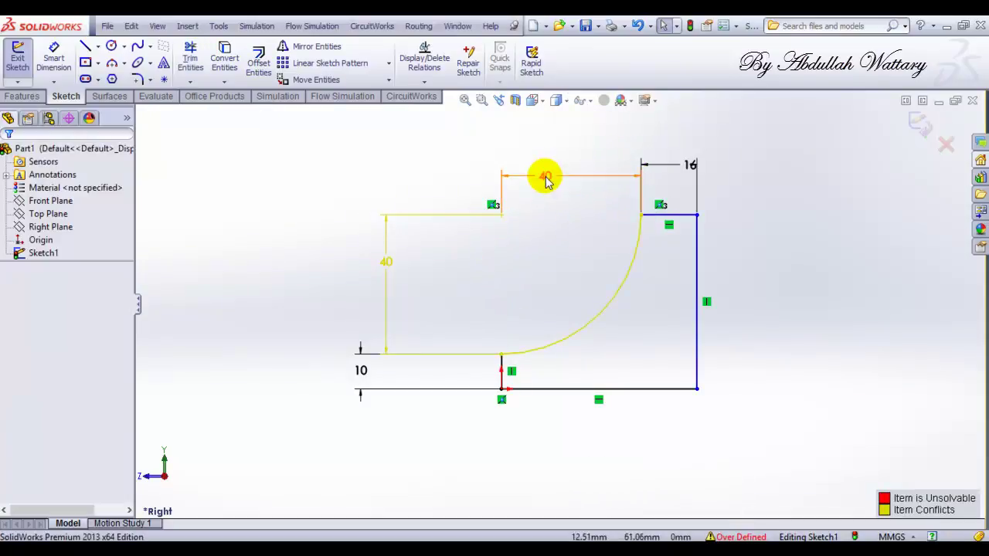
Delete the conflicting horizontal and vertical 40 mm dimensions
key("Delete")
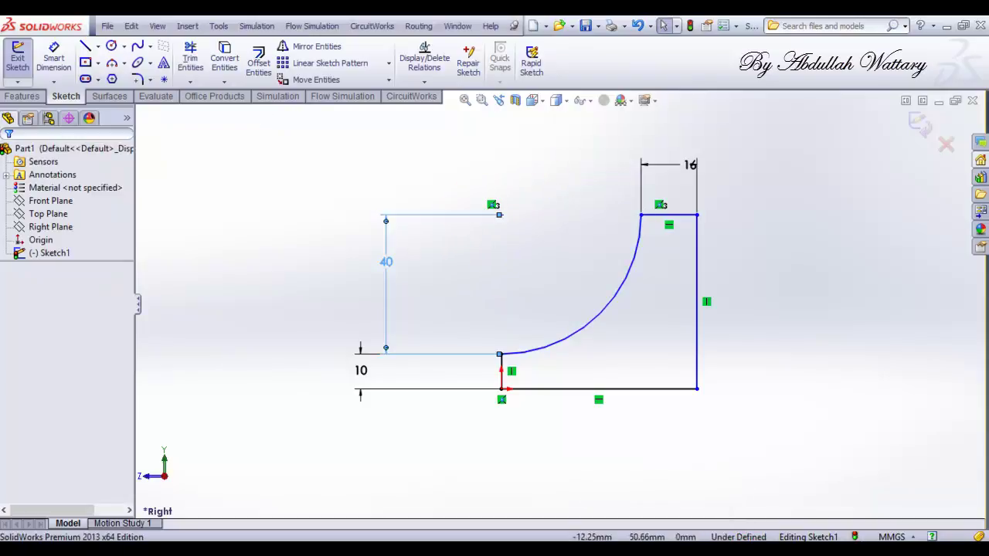
key("Delete")
left_click(456, 214)
left_click(533, 100)
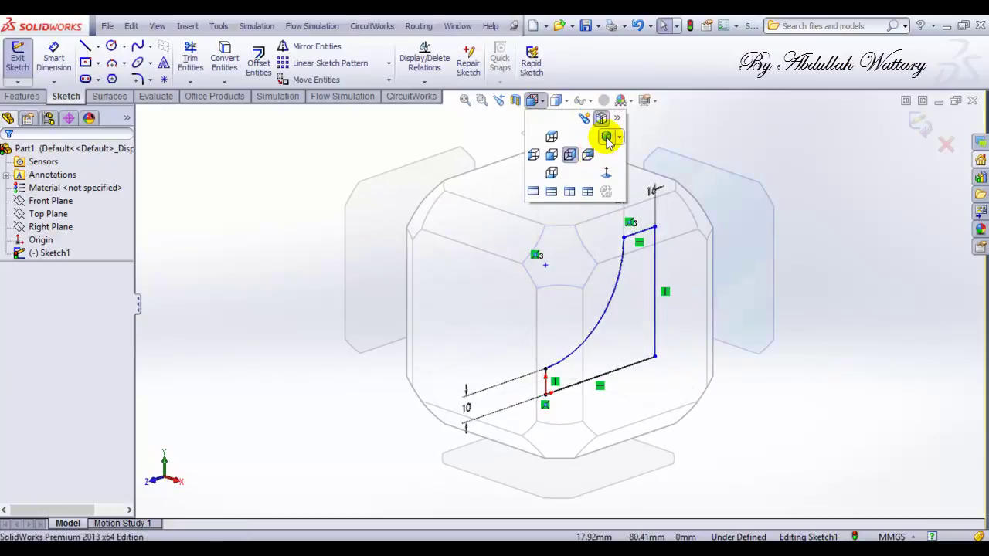
In isometric view, extrude the curved profile 35 mm to create Boss-Extrude1
left_click(588, 149)
key("alt+Tab")
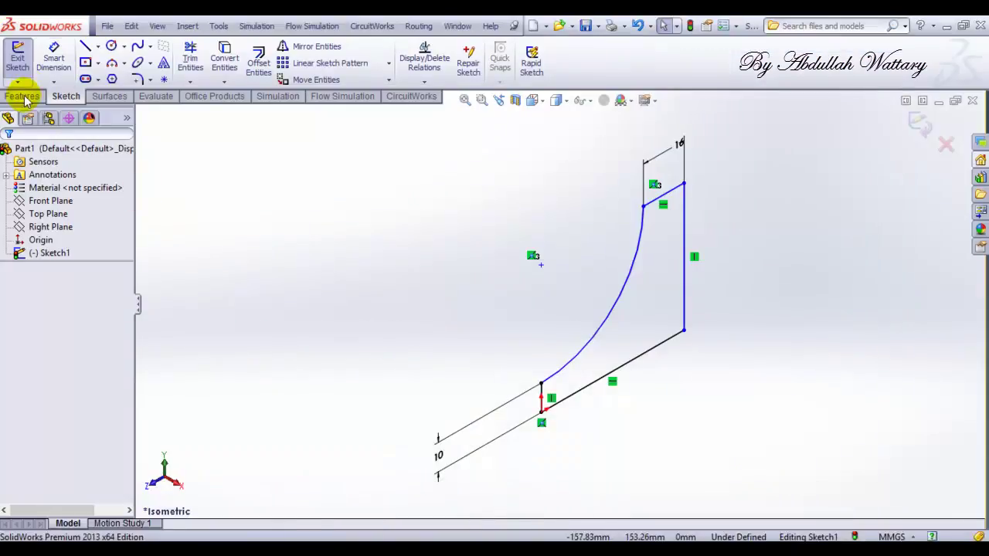
left_click(23, 96)
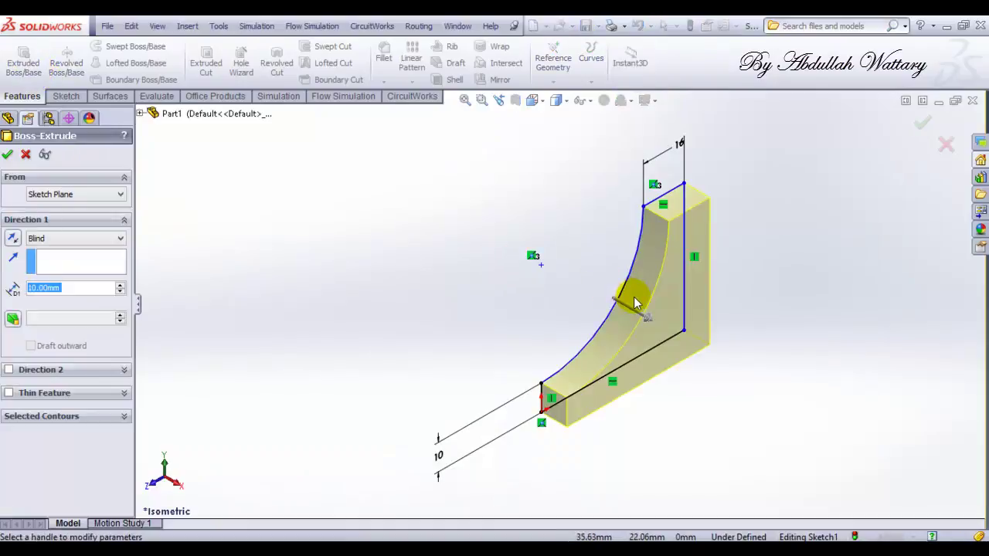
type("35")
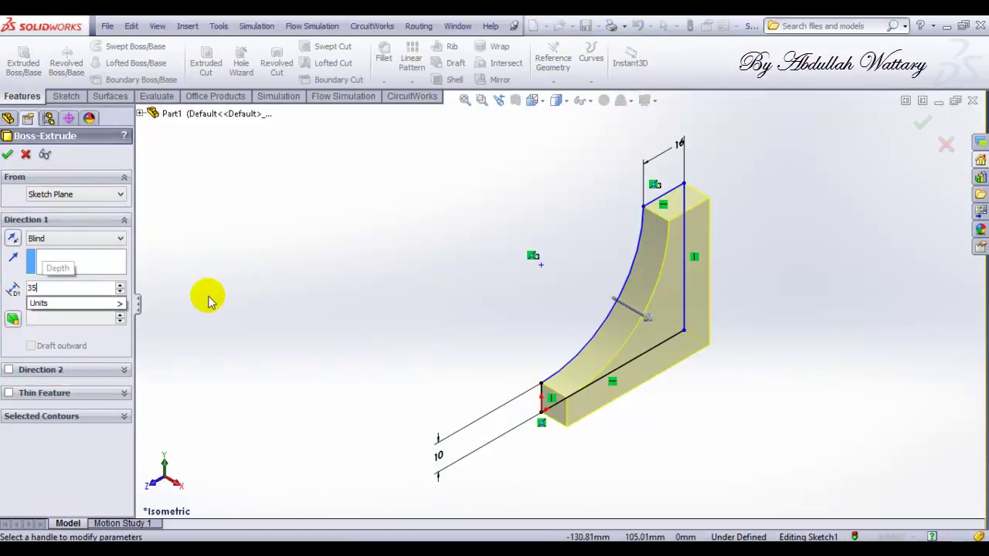
key("Return")
left_click(352, 234)
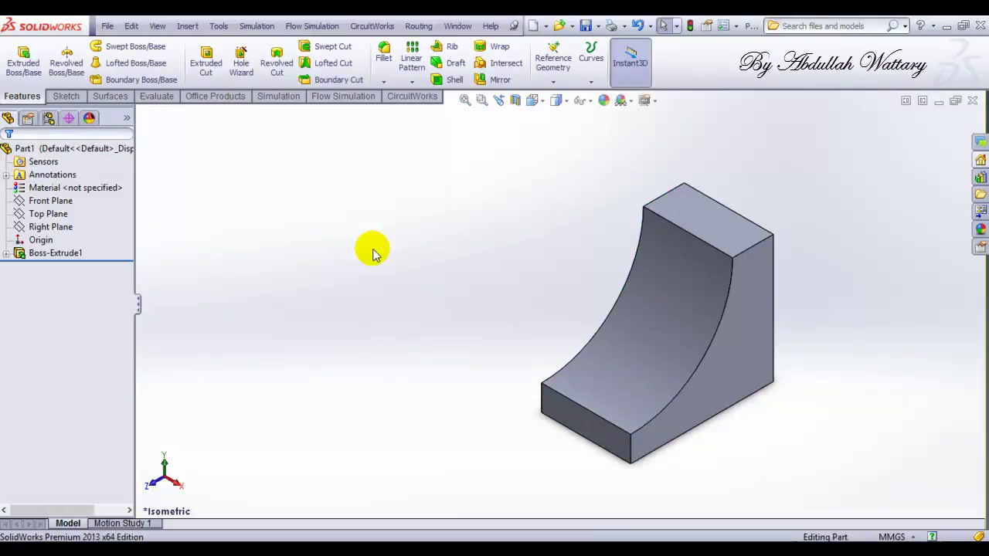
key("alt+Tab")
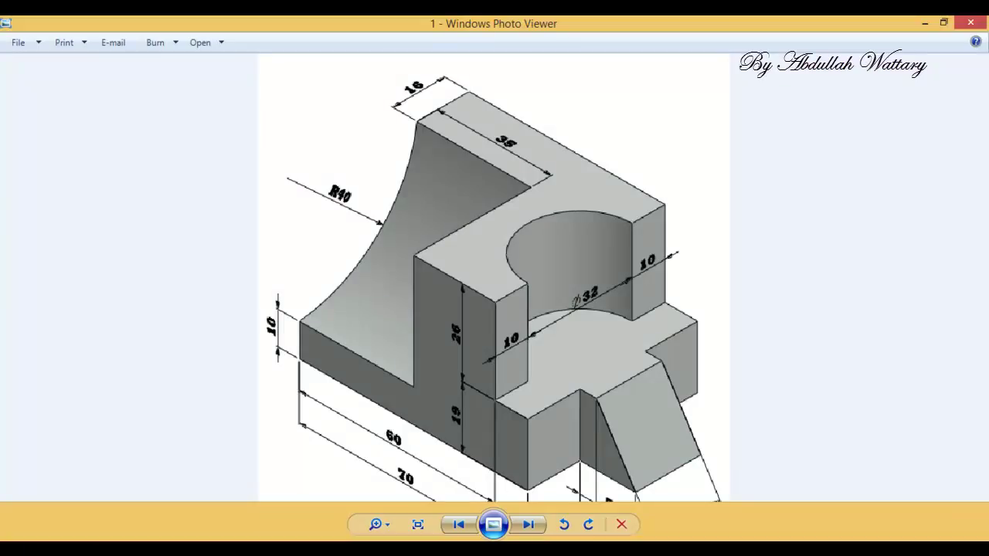
Check the reference drawing, minimize it, and select the Top Plane
scroll(419, 406, "down", 1)
scroll(499, 368, "up", 1)
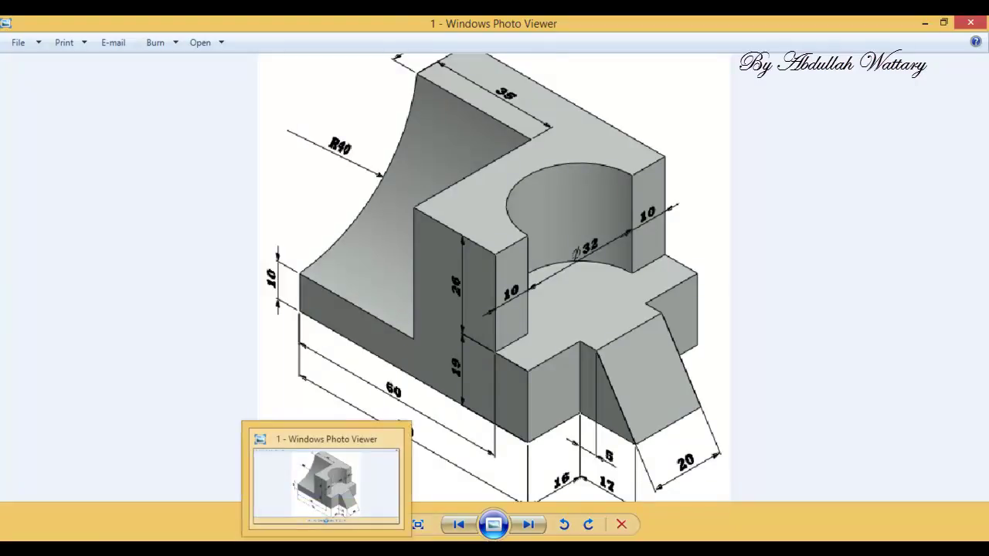
left_click(376, 470)
left_click(47, 214)
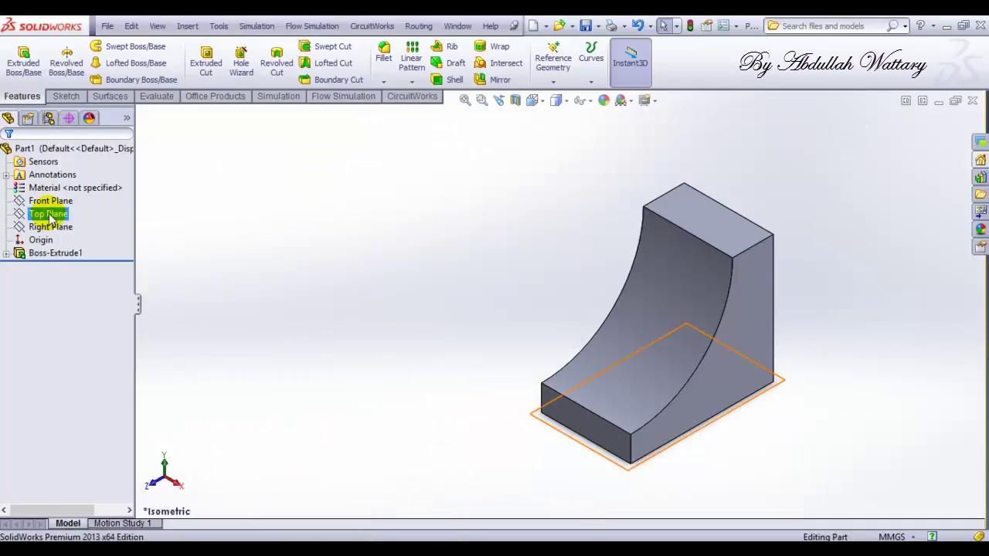
Start a sketch on the Top Plane and view it normal to the plane
left_click(68, 190)
right_click(58, 269)
left_click(91, 253)
left_click(67, 96)
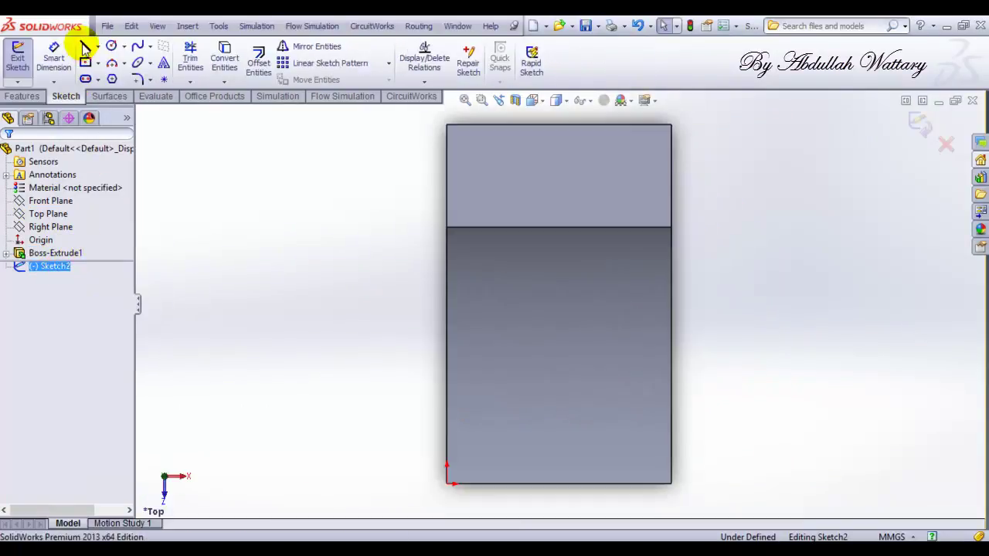
Draw a corner rectangle from the part's top-right corner down level with its bottom edge
left_click(85, 63)
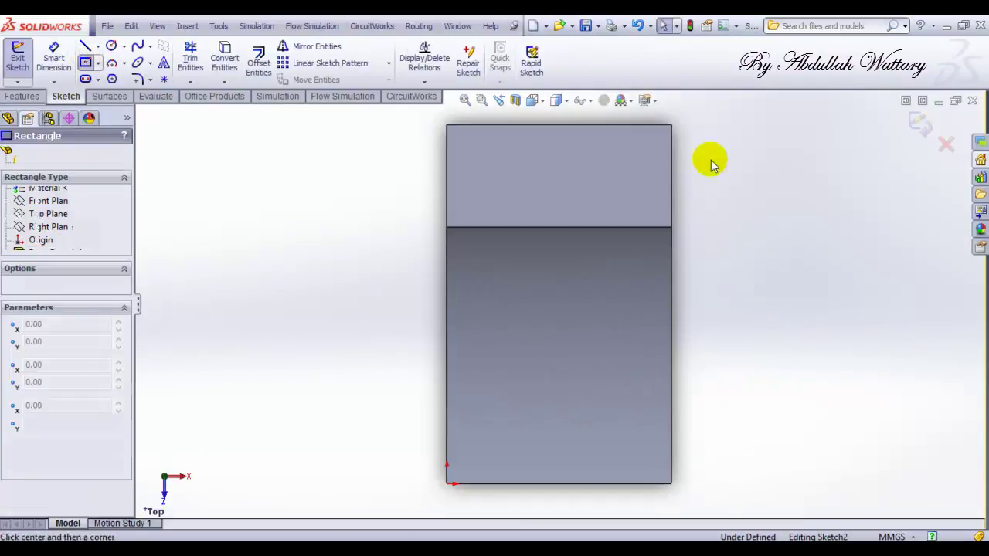
left_click(672, 126)
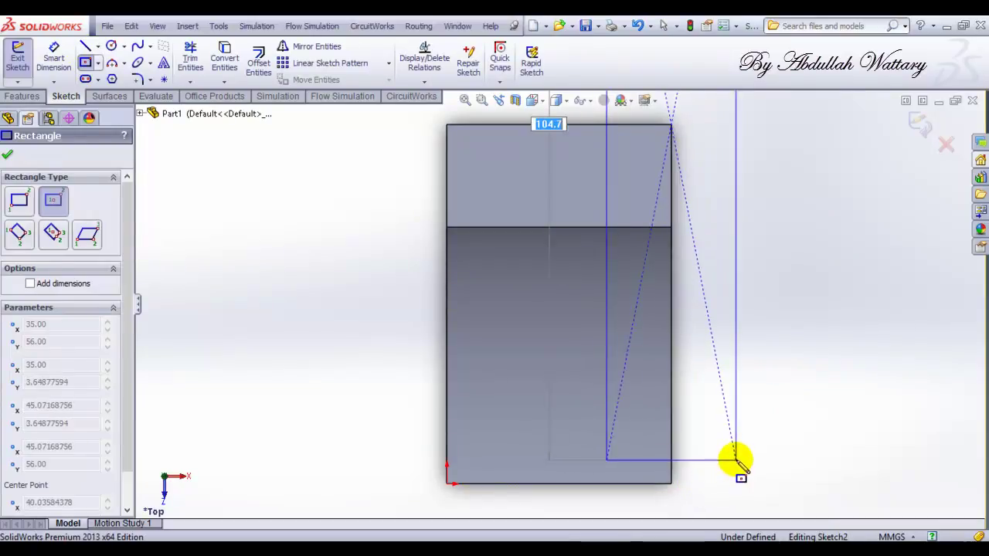
key("Escape")
left_click(98, 64)
left_click(108, 77)
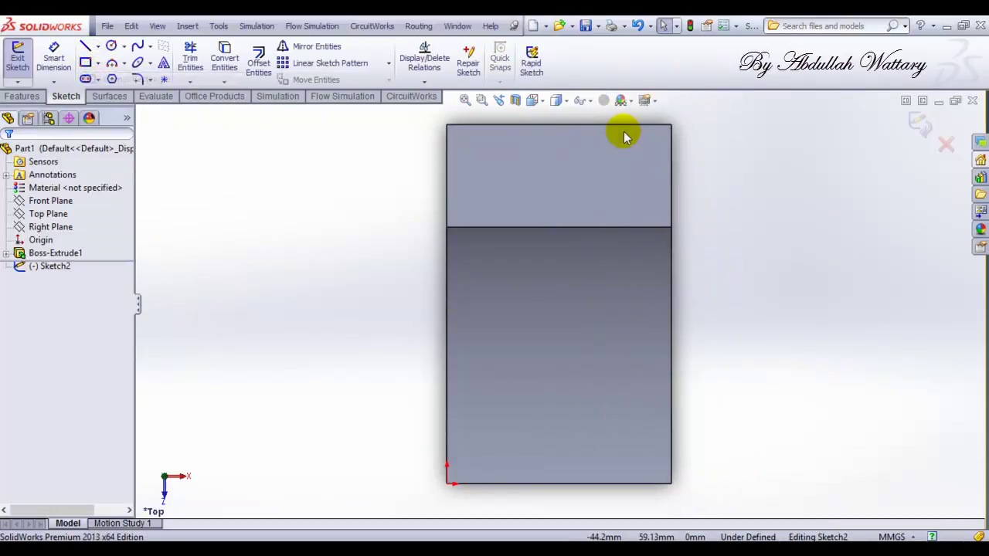
left_click(670, 126)
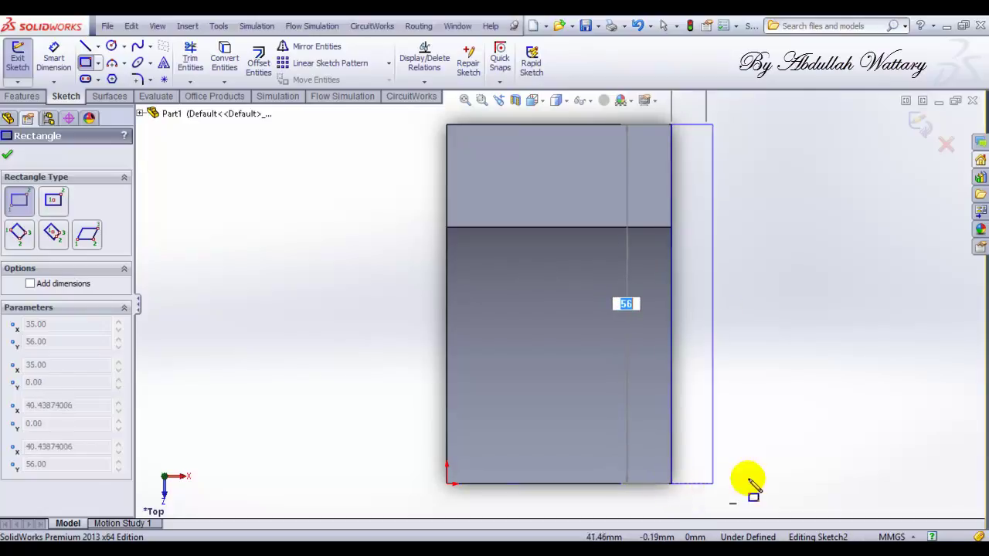
left_click(806, 484)
key("Escape")
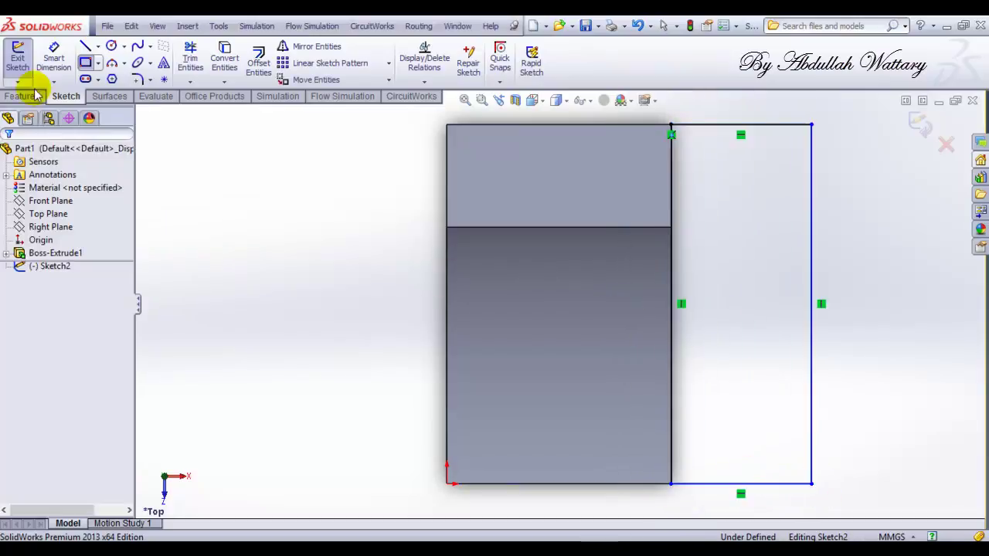
Dimension the rectangle's bottom edge 25 mm wide
left_click(54, 58)
left_click(723, 485)
left_click(724, 504)
type("25")
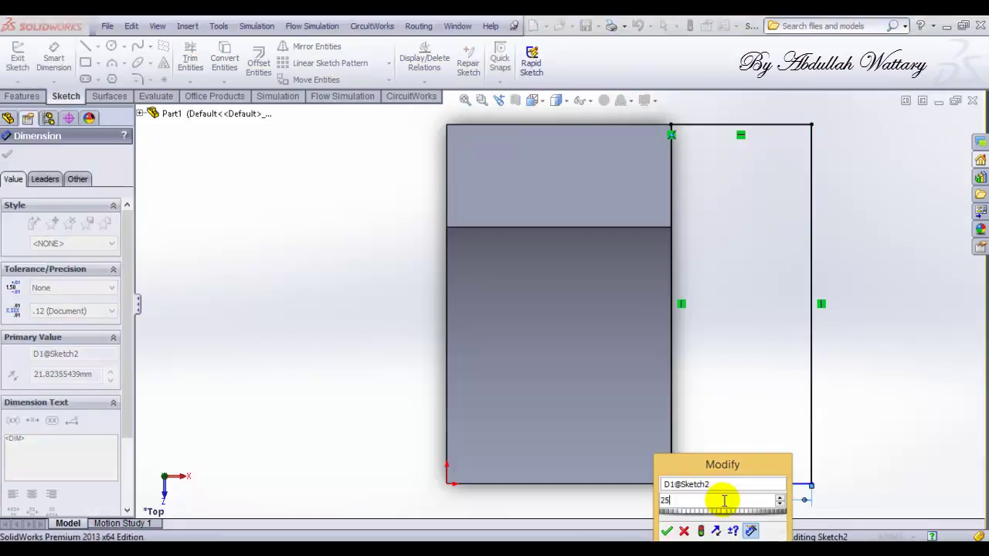
key("Return")
key("Escape")
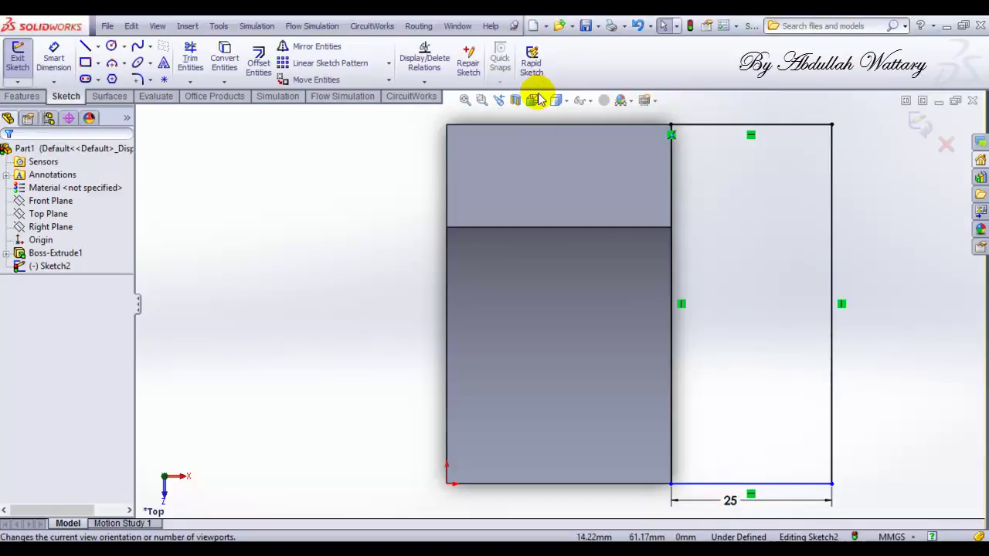
left_click(531, 101)
left_click(540, 109)
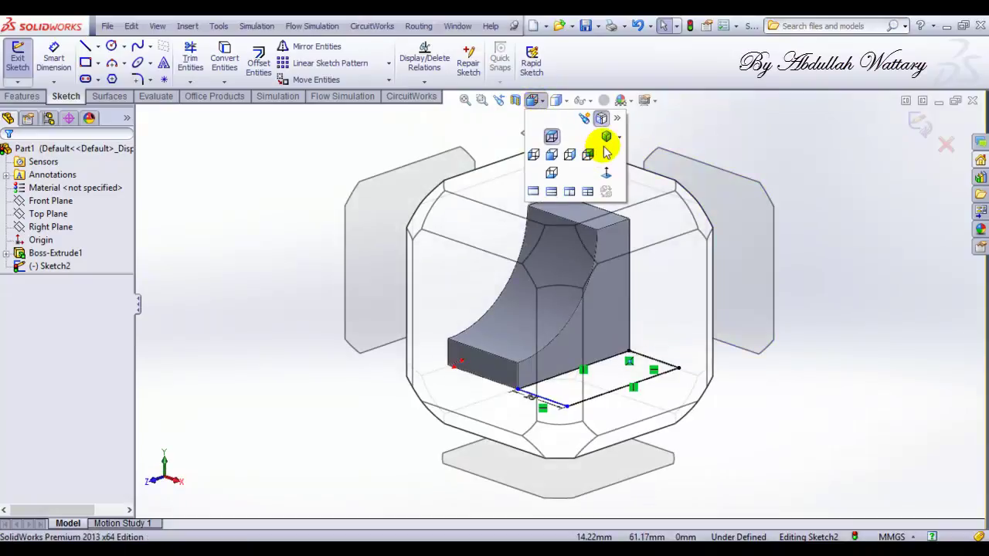
Extrude the rectangle 19 mm into Boss-Extrude2, then start a sketch on its top face
left_click(601, 148)
key("alt+Tab")
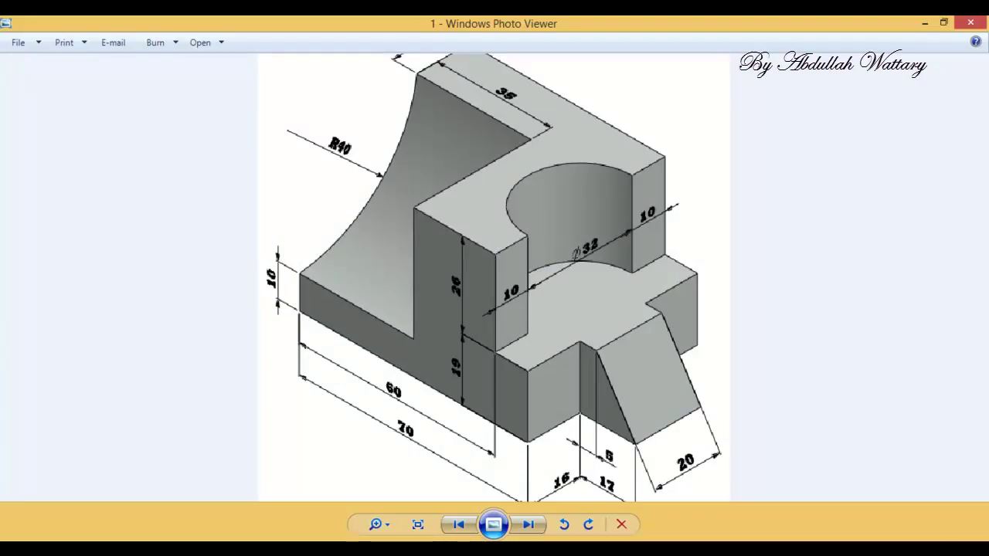
key("alt+Tab")
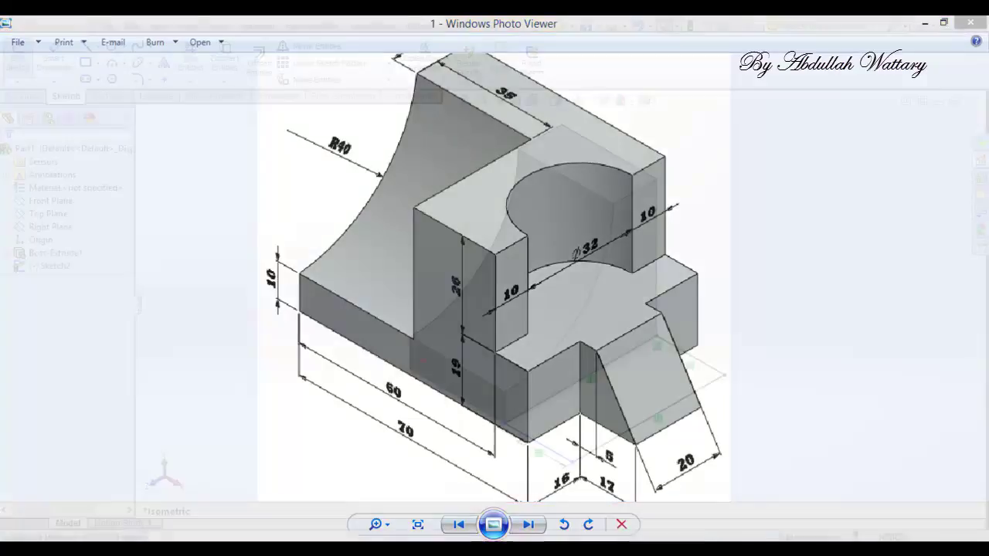
left_click(31, 63)
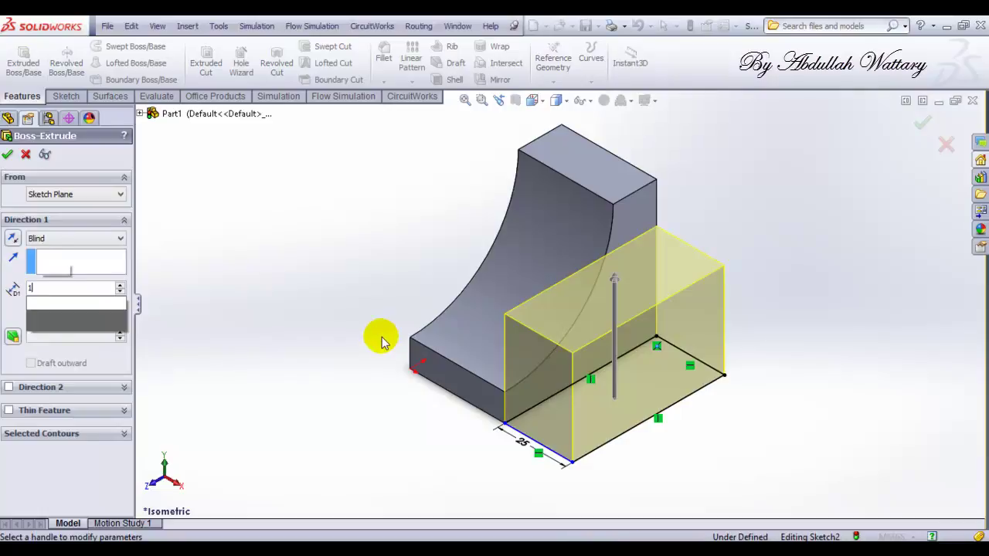
type("19")
key("Return")
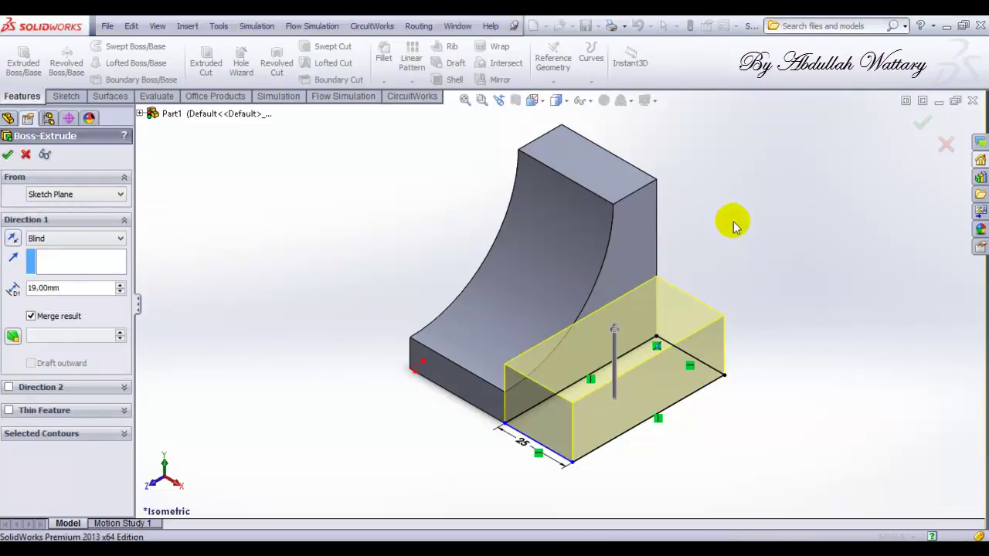
key("Return")
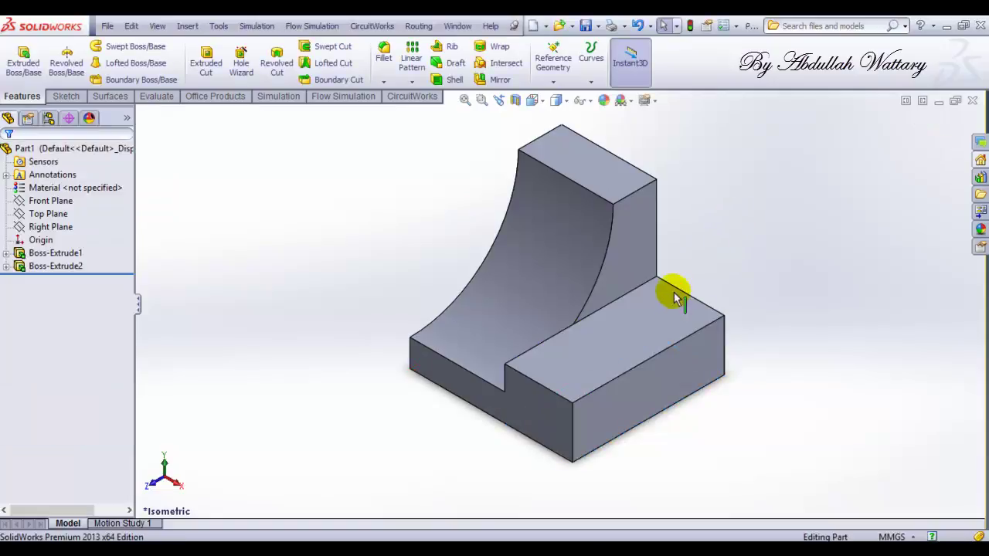
left_click(654, 322)
left_click(702, 280)
View Sketch3 normal to the face and draw a rectangle covering the step's whole top face
right_click(61, 278)
left_click(88, 261)
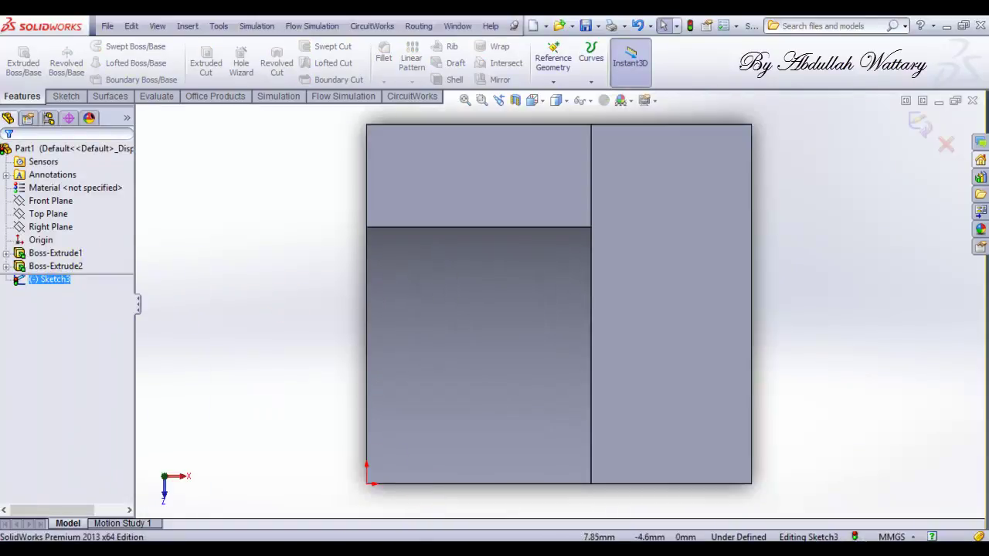
key("alt+Tab")
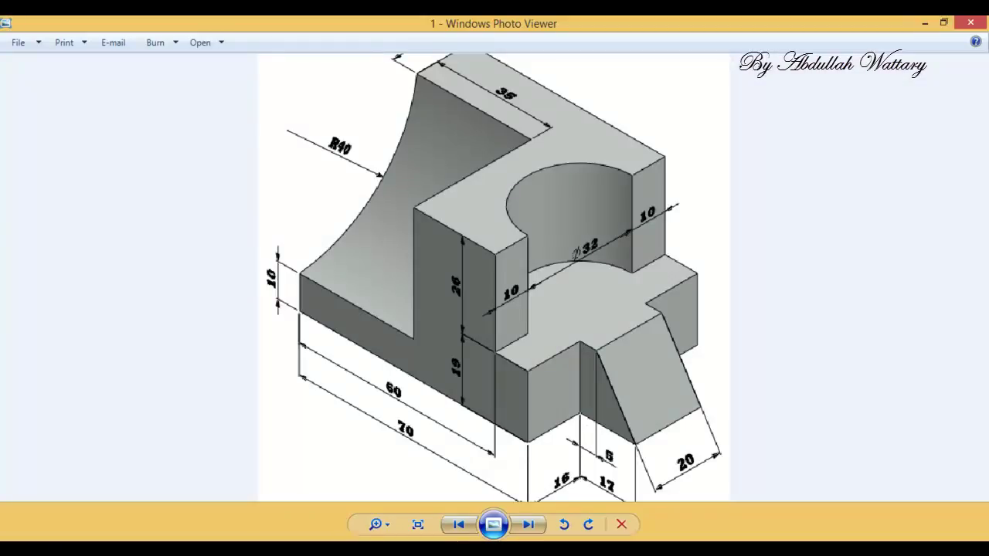
key("alt+Tab")
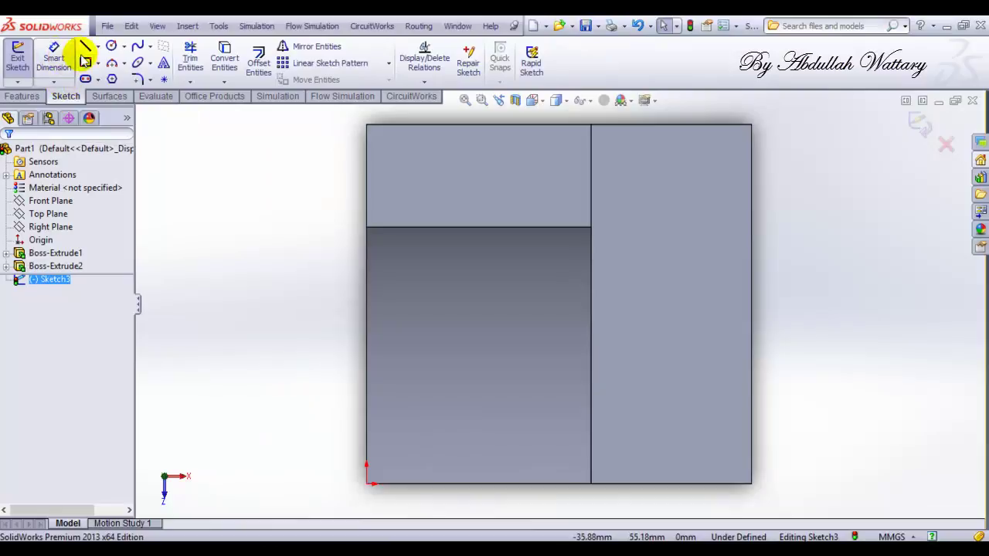
left_click(591, 125)
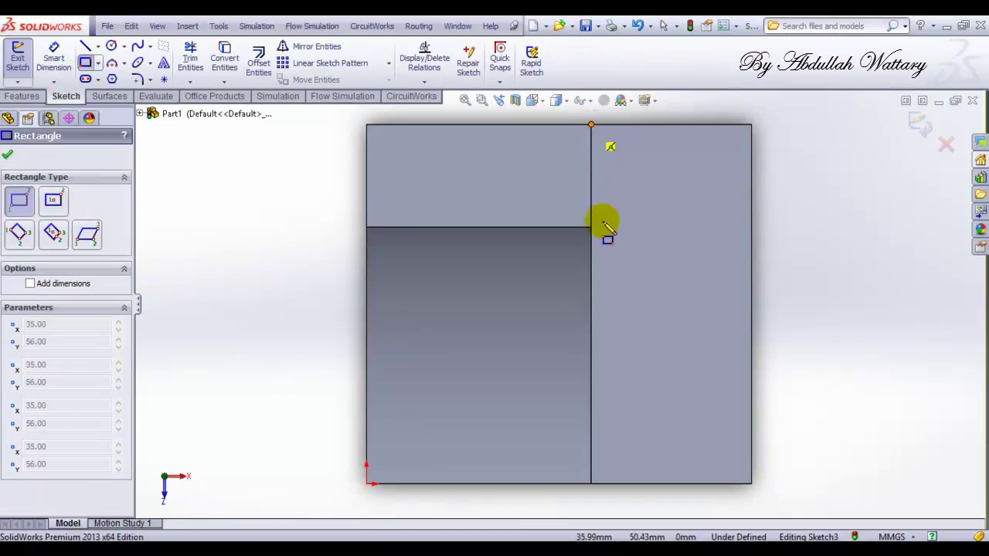
left_click(751, 483)
key("Escape")
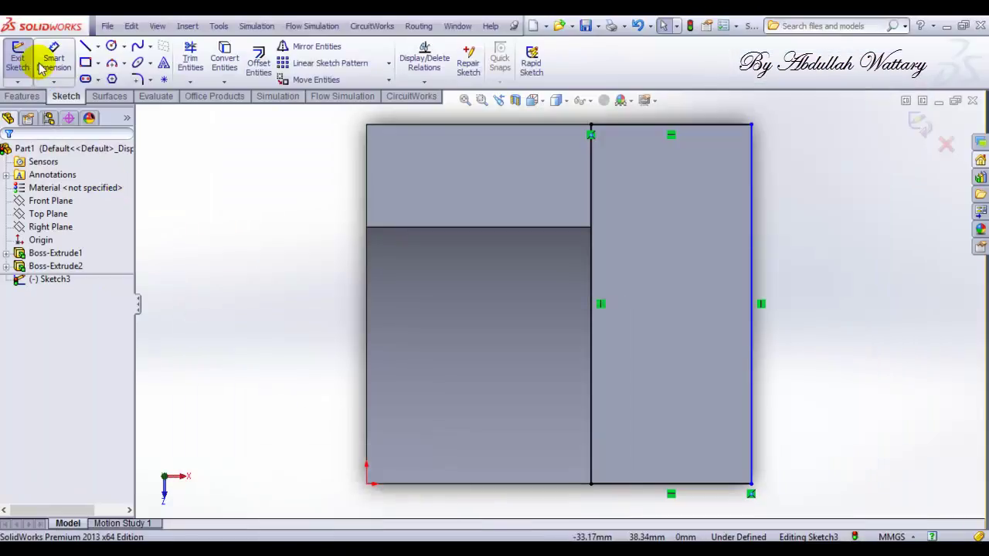
left_click(112, 47)
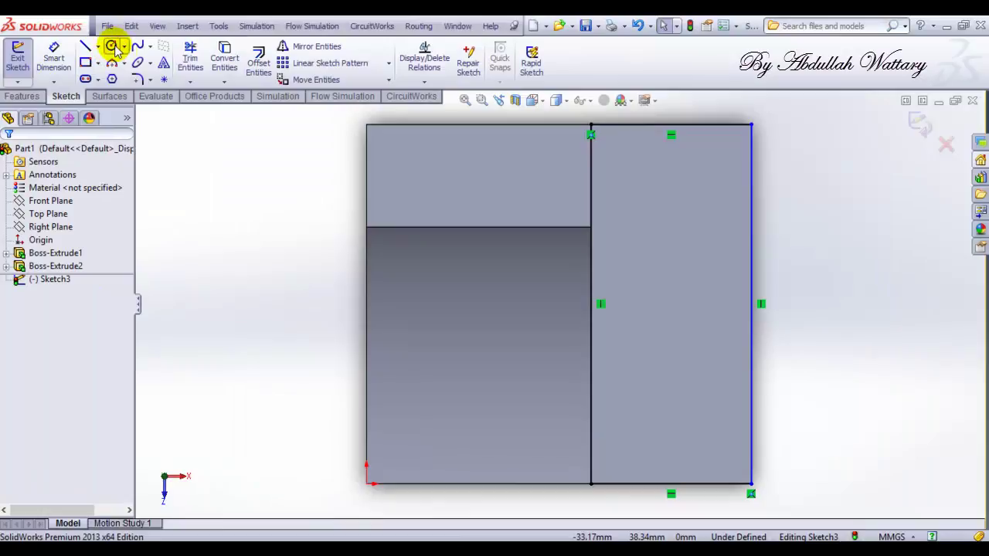
Draw a circle centred on the step's right edge and dimension it to Ø32 mm
left_click(751, 304)
left_click(726, 379)
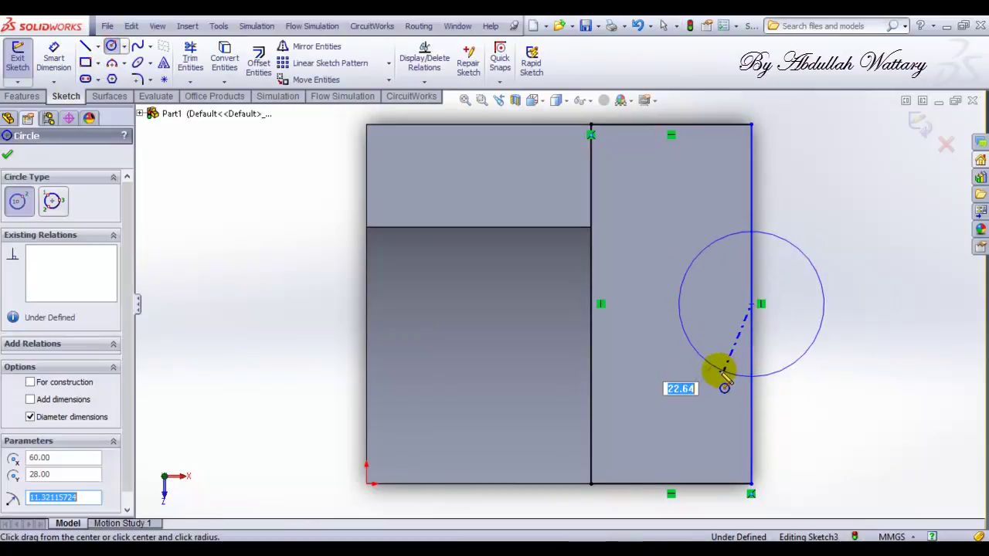
key("Escape")
left_click(53, 58)
left_click(700, 257)
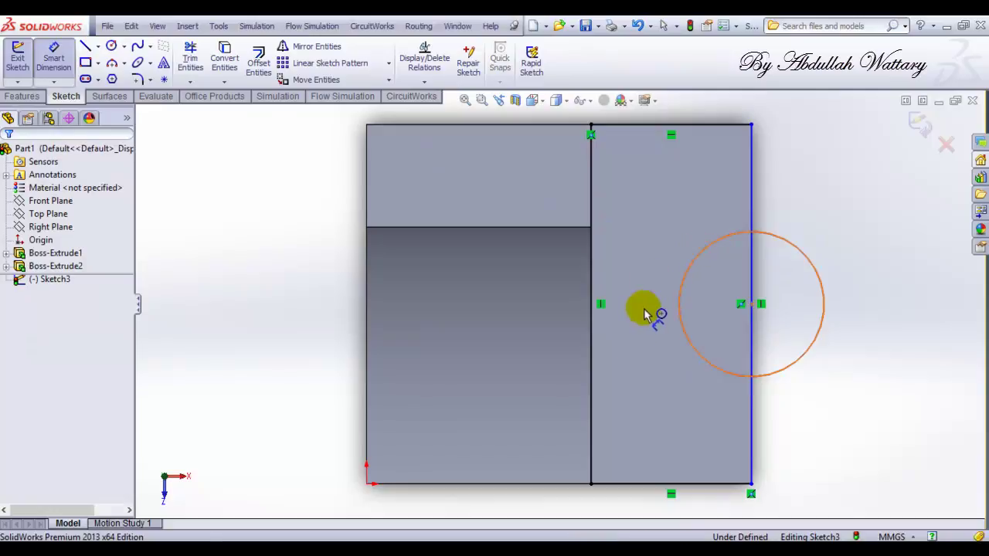
left_click(637, 371)
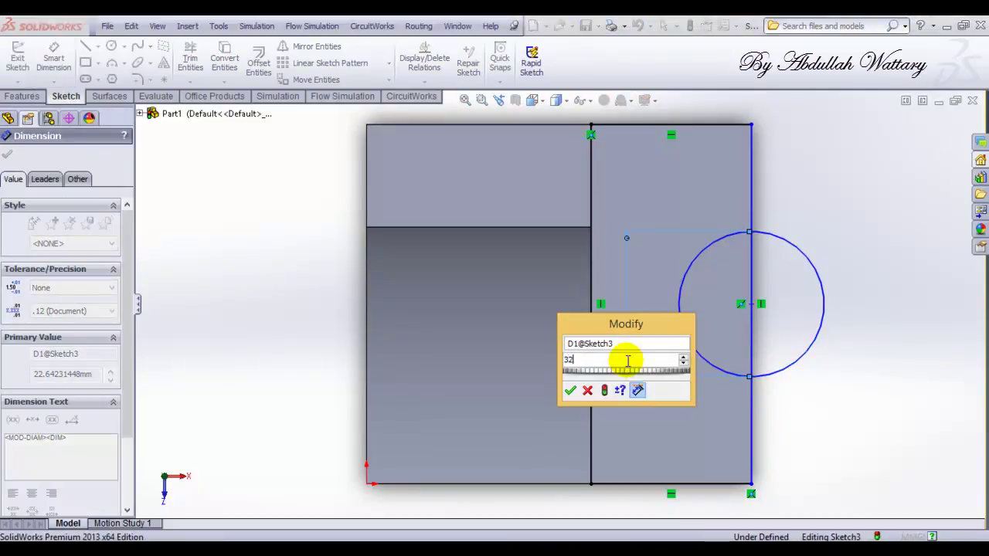
key("Return")
key("Escape")
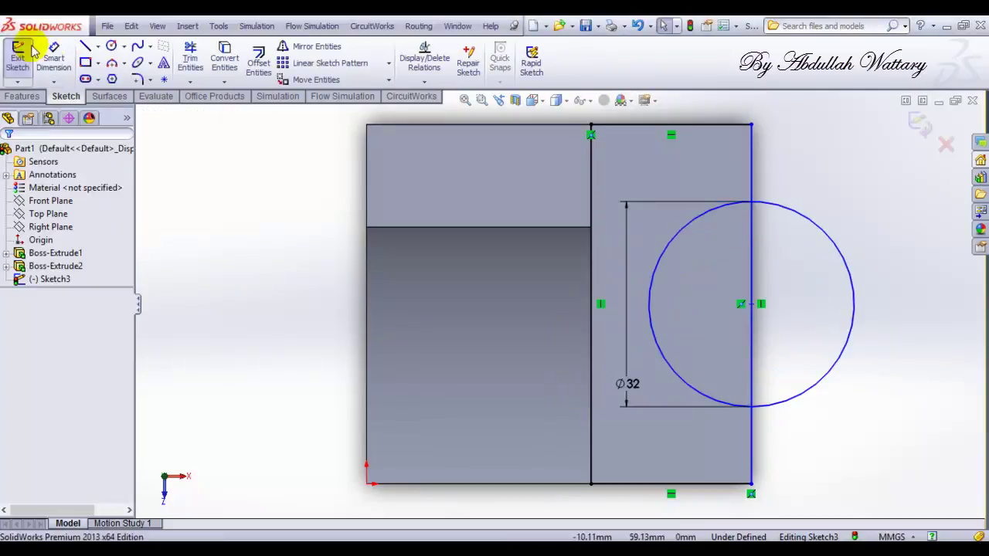
Inspect the top endpoint of the edge line, then clear the selection
left_click(753, 203)
left_click(751, 125)
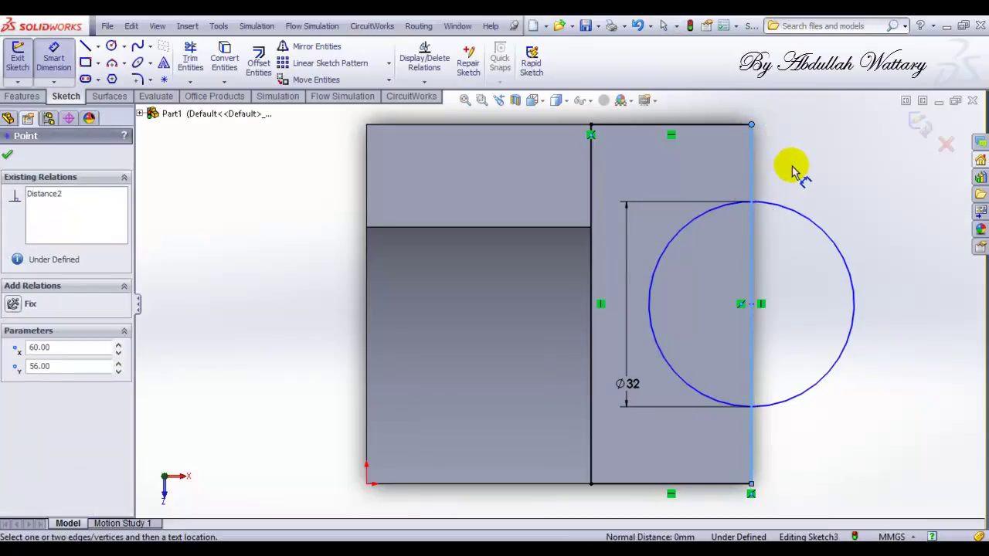
left_click(791, 170)
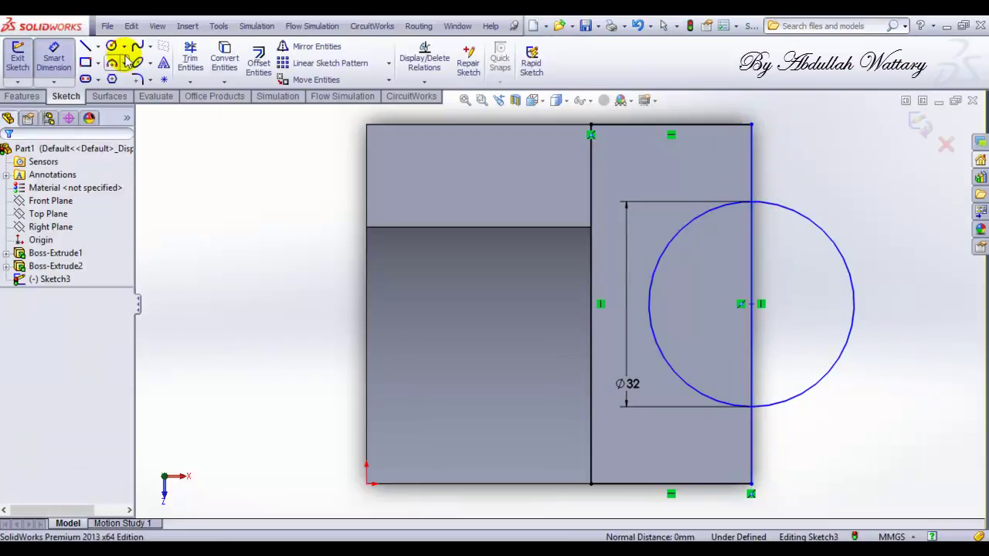
Trim away the edge line inside the Ø32 circle, accepting the relation-loss warning
left_click(189, 56)
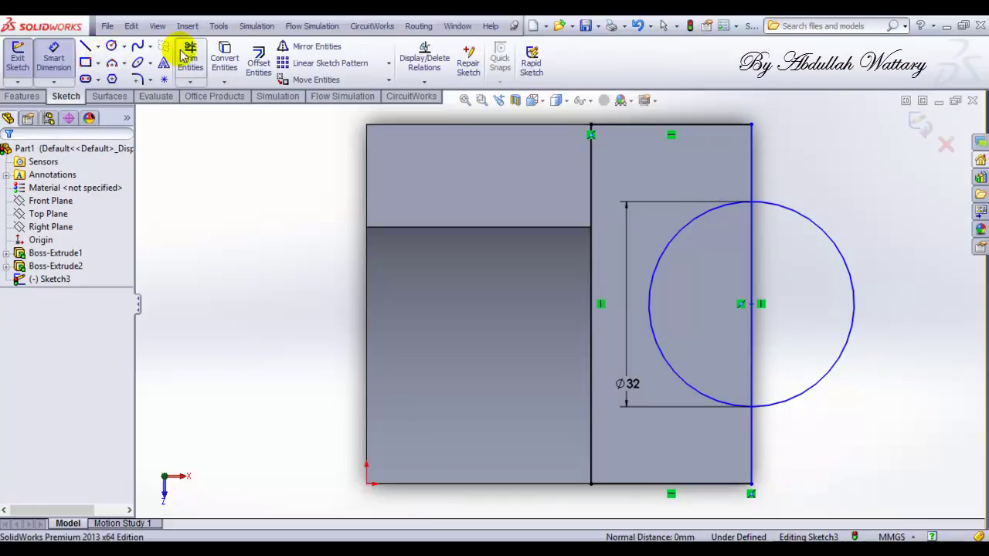
left_click(753, 244)
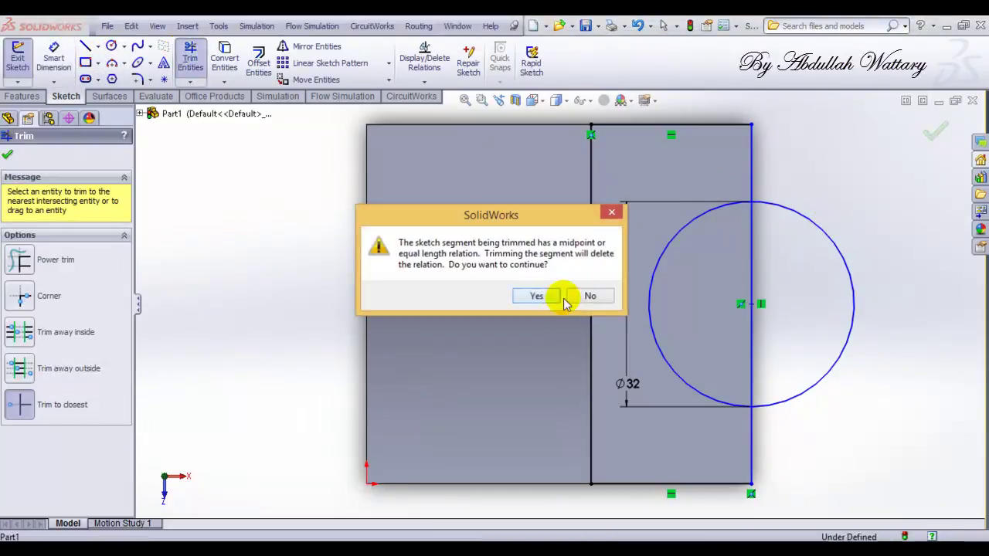
left_click(532, 294)
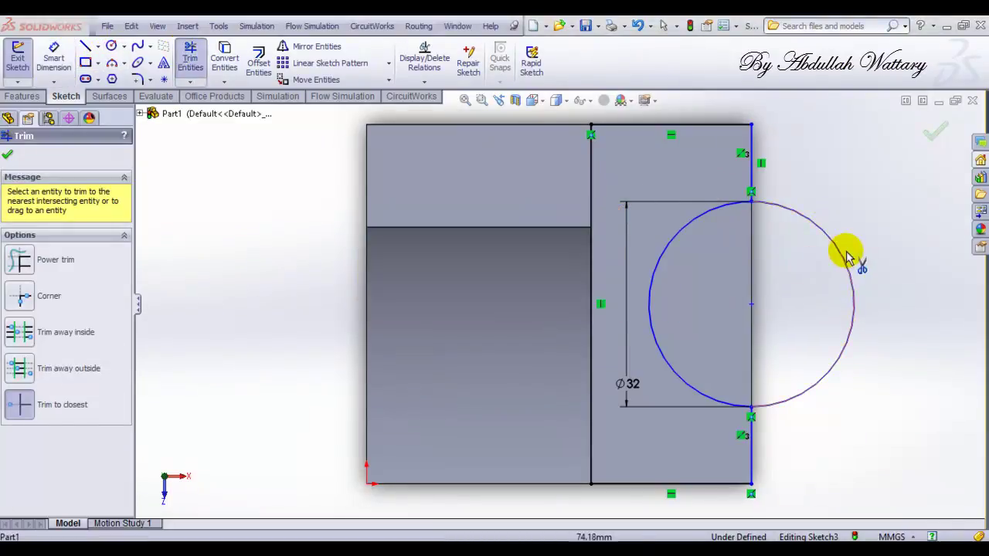
Try a 12 mm dimension from the top corner to the arc end, cancel it, and switch to the reference drawing
left_click(52, 56)
left_click(753, 203)
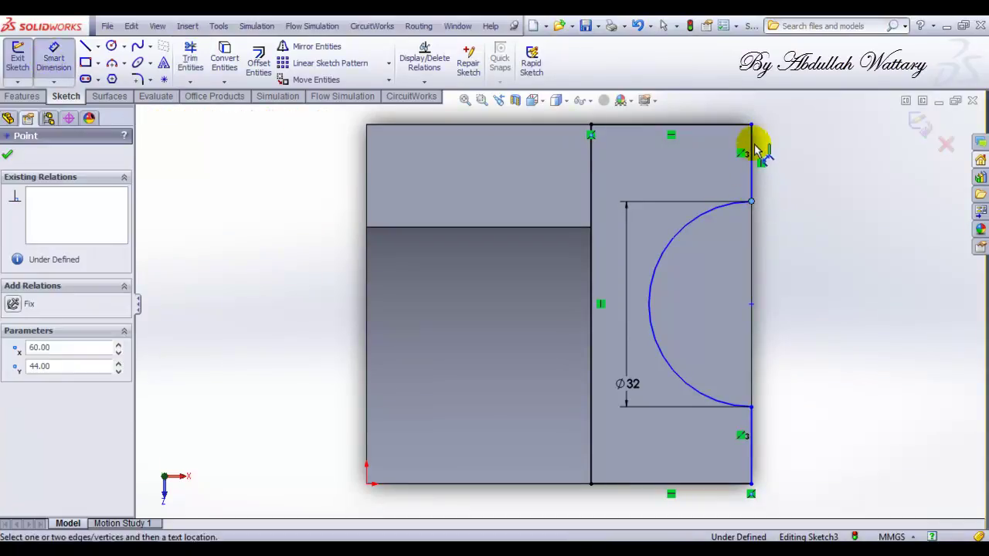
left_click(751, 125)
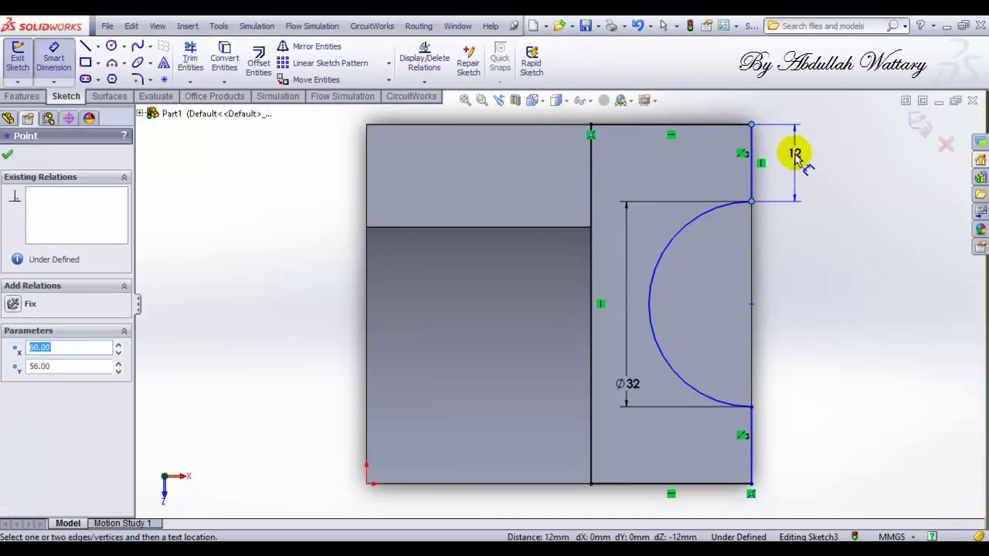
key("Escape")
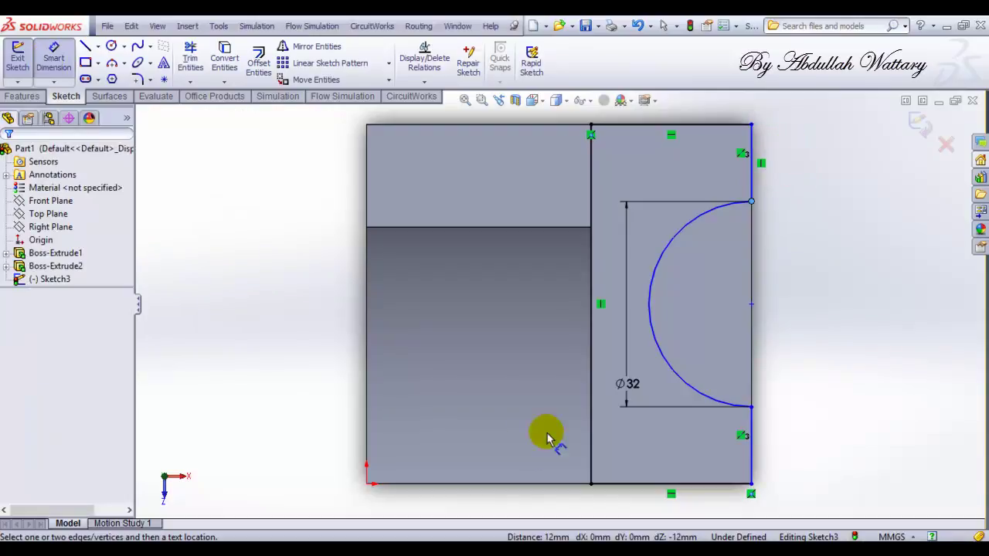
key("alt+Tab")
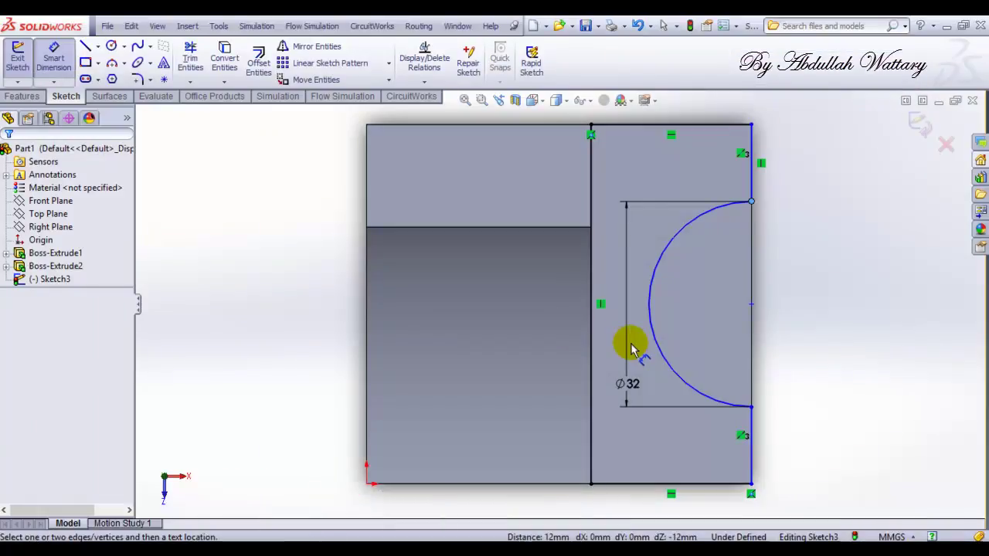
Zoom in on the reference drawing to check the Ø32 cutout, then close the viewer
left_click(622, 373)
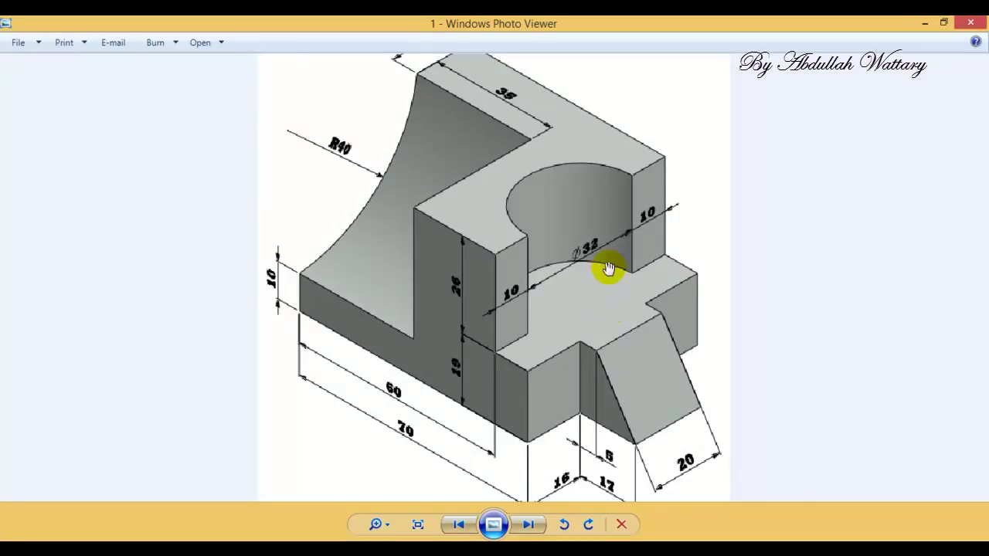
scroll(608, 268, "up", 1)
scroll(689, 254, "up", 1)
scroll(685, 248, "up", 1)
scroll(711, 250, "down", 1)
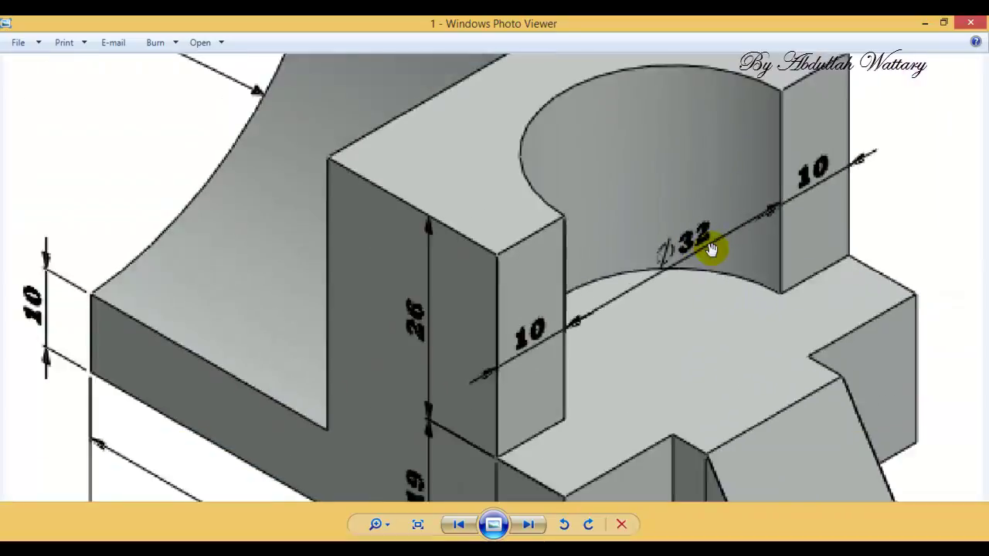
scroll(713, 249, "down", 1)
scroll(713, 254, "down", 1)
key("alt+F4")
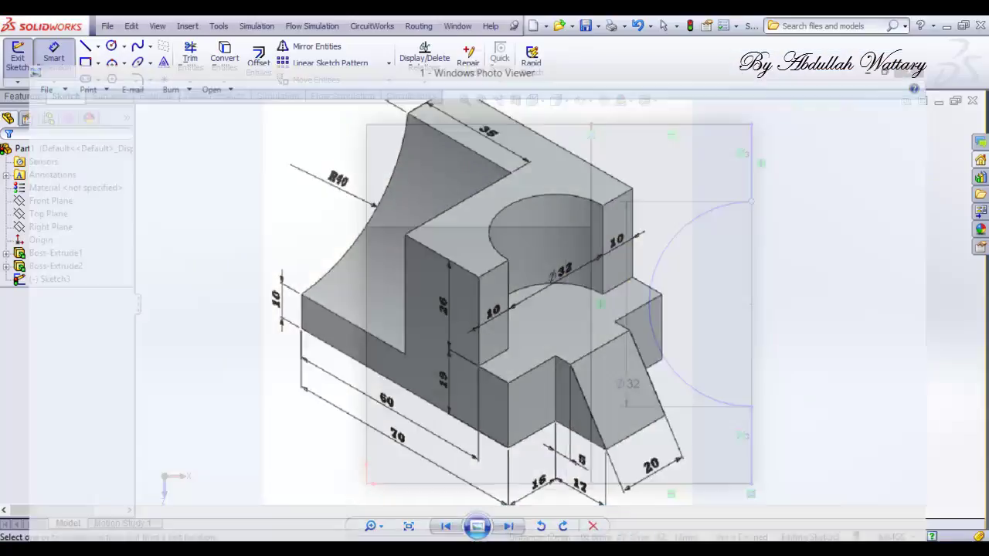
Show the part in isometric view and start an Extruded Boss/Base on the notched sketch
key("ctrl+7")
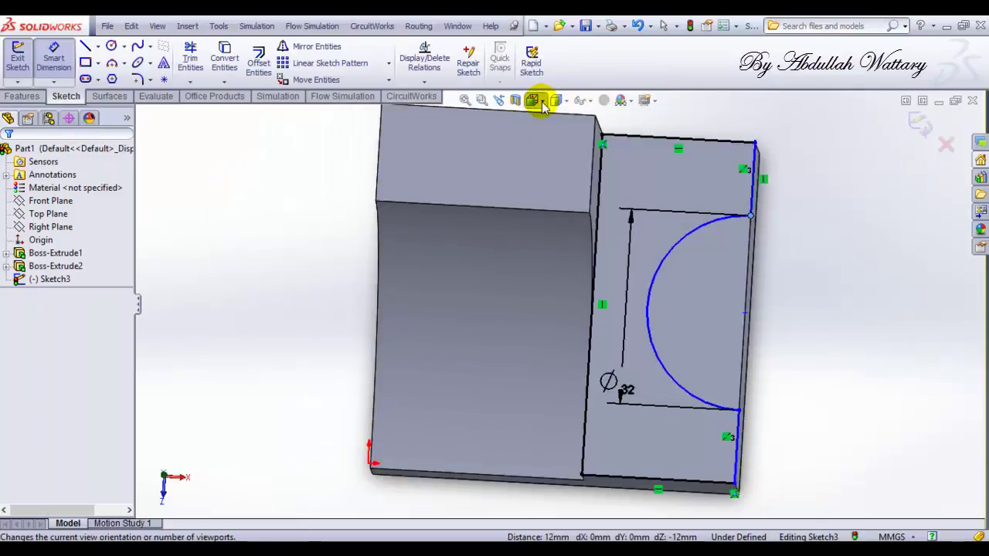
left_click(534, 100)
left_click(607, 137)
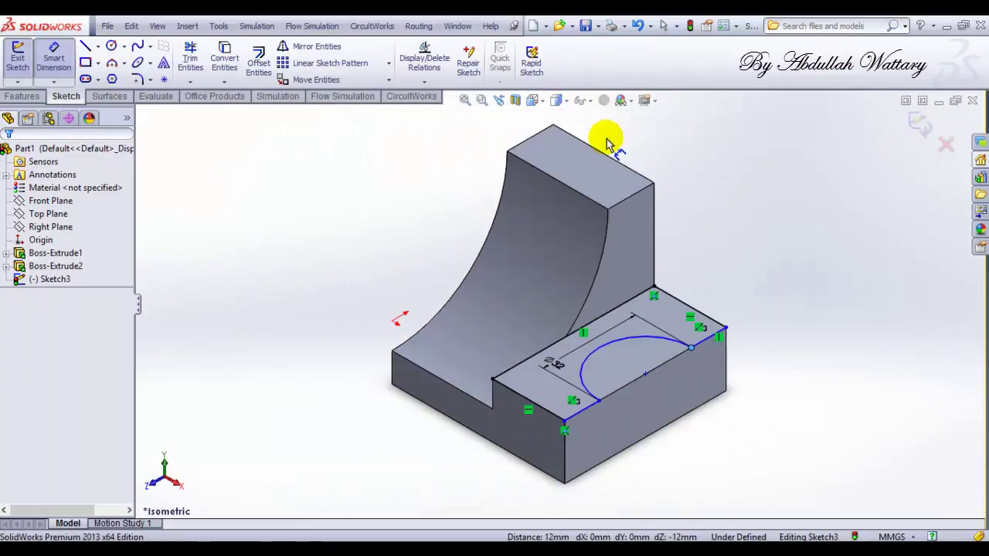
left_click(31, 97)
left_click(24, 61)
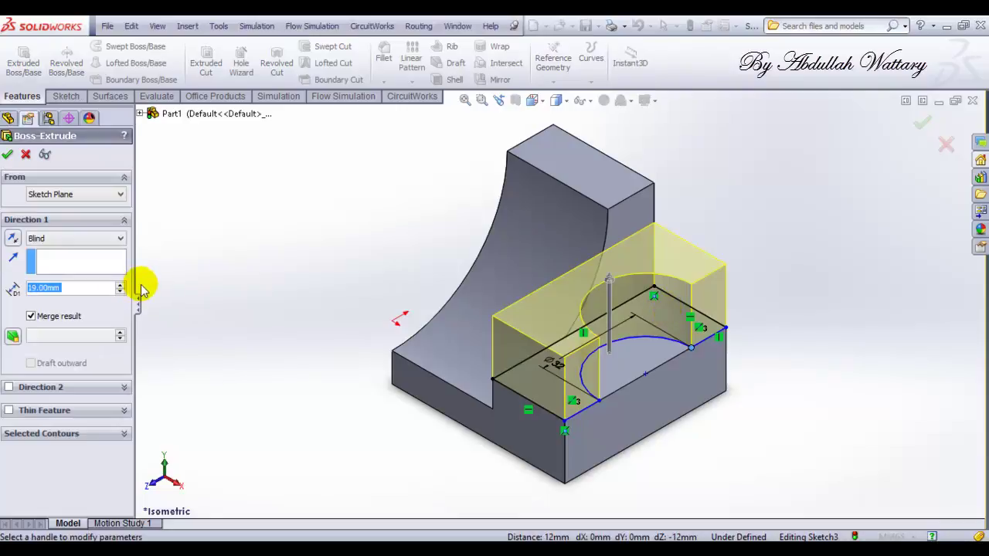
Change the extrusion from 26 mm to Up To Vertex at the tall block's top edge and confirm
type("26")
key("Return")
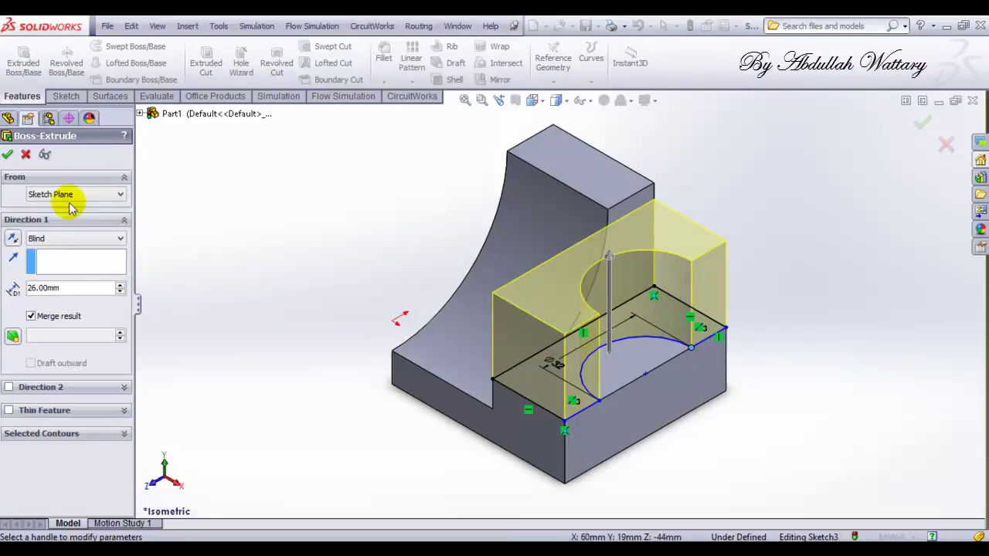
left_click(332, 545)
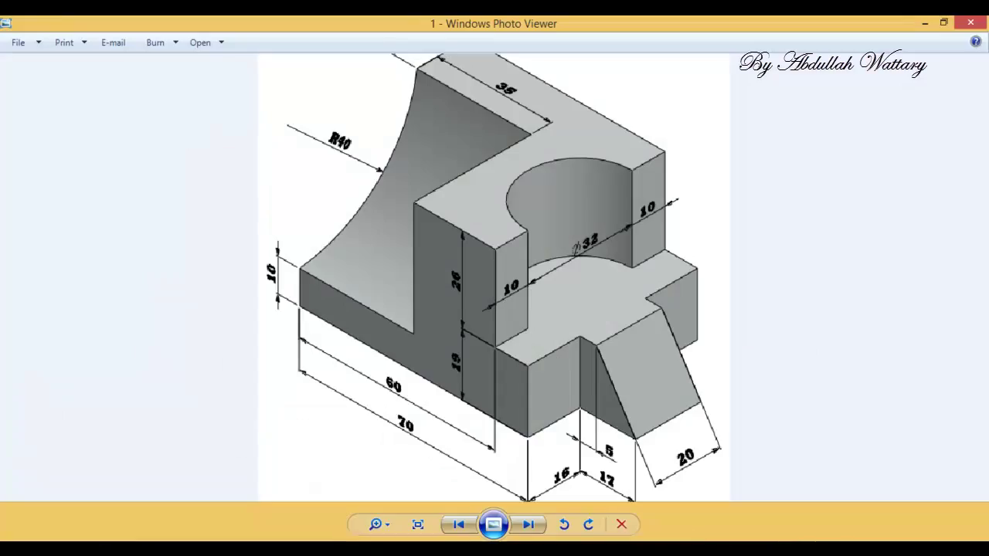
left_click(332, 545)
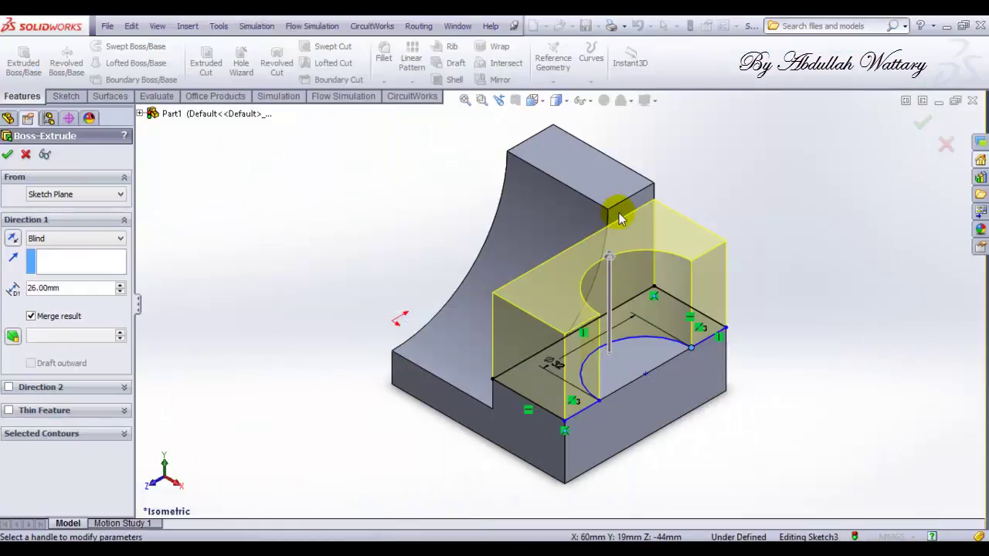
left_click(622, 207)
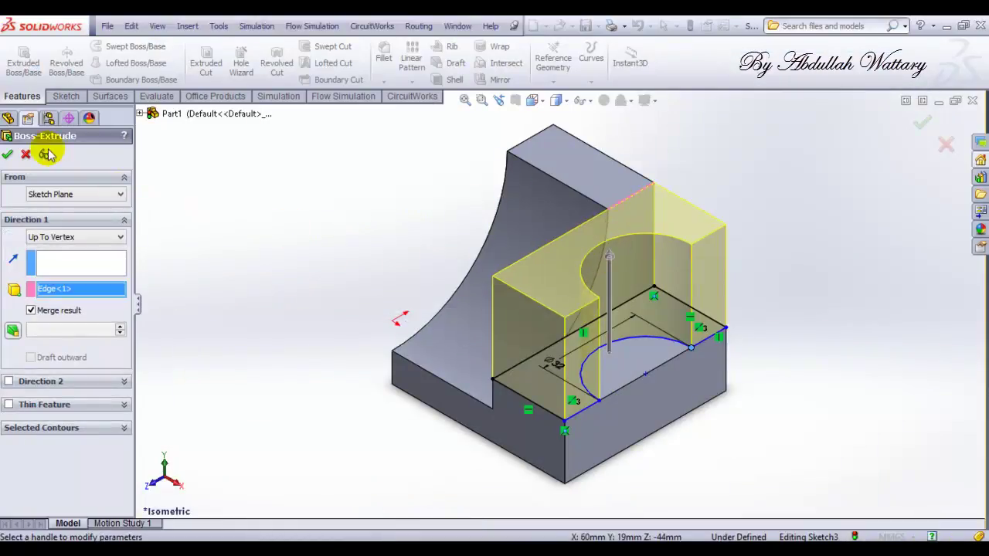
left_click(9, 155)
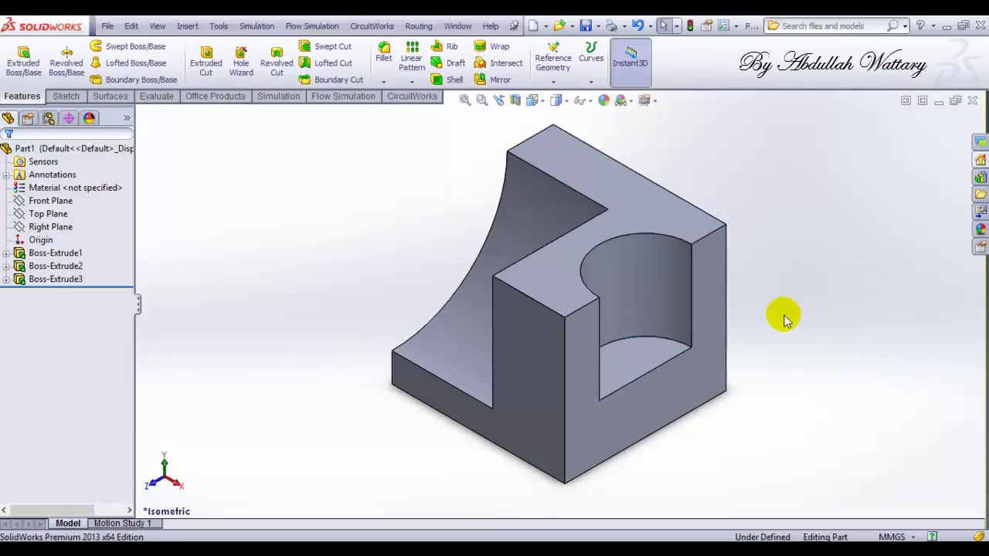
scroll(662, 403, "down", 2)
key("alt+Tab")
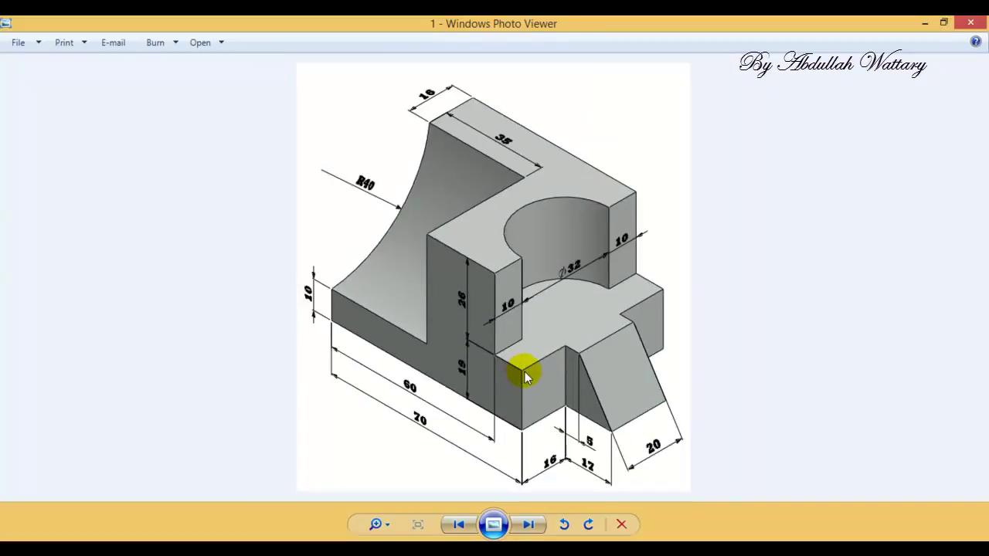
Start a new sketch on the Top Plane and view it face-on
key("alt+Tab")
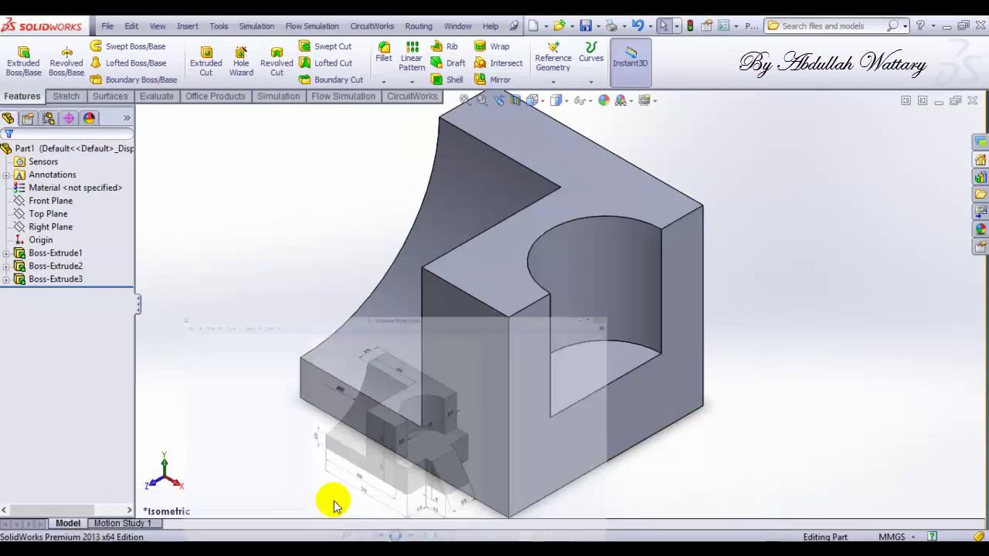
left_click(48, 214)
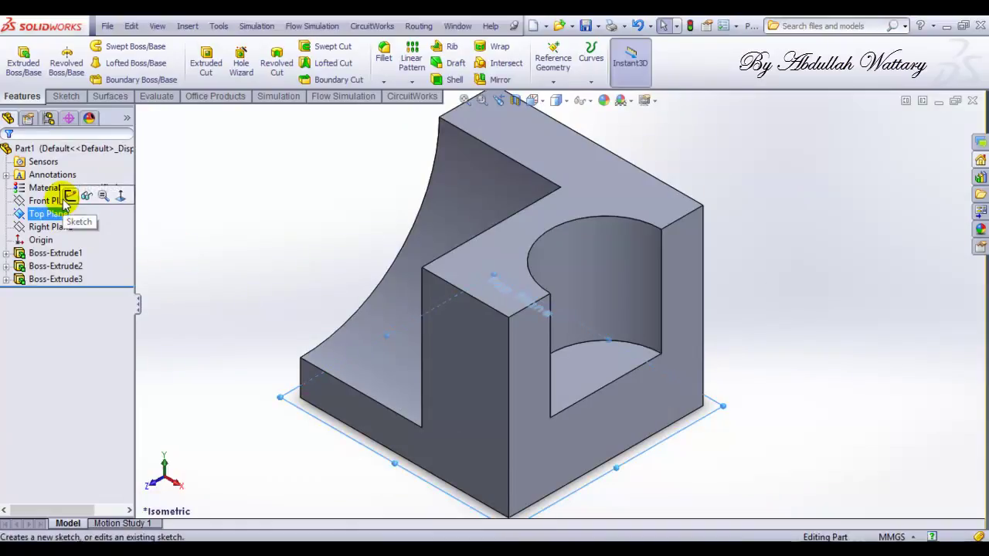
left_click(70, 194)
right_click(55, 292)
left_click(77, 272)
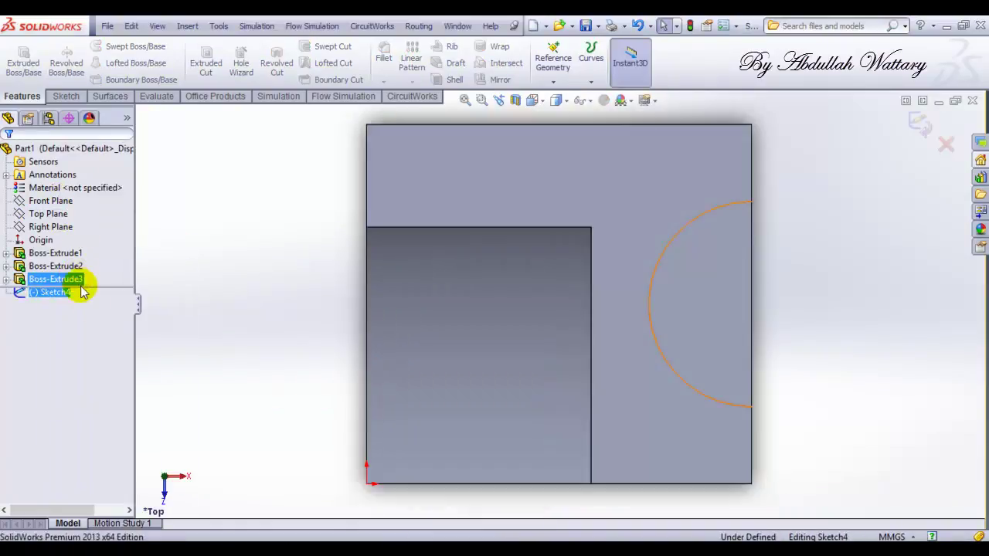
left_click(60, 96)
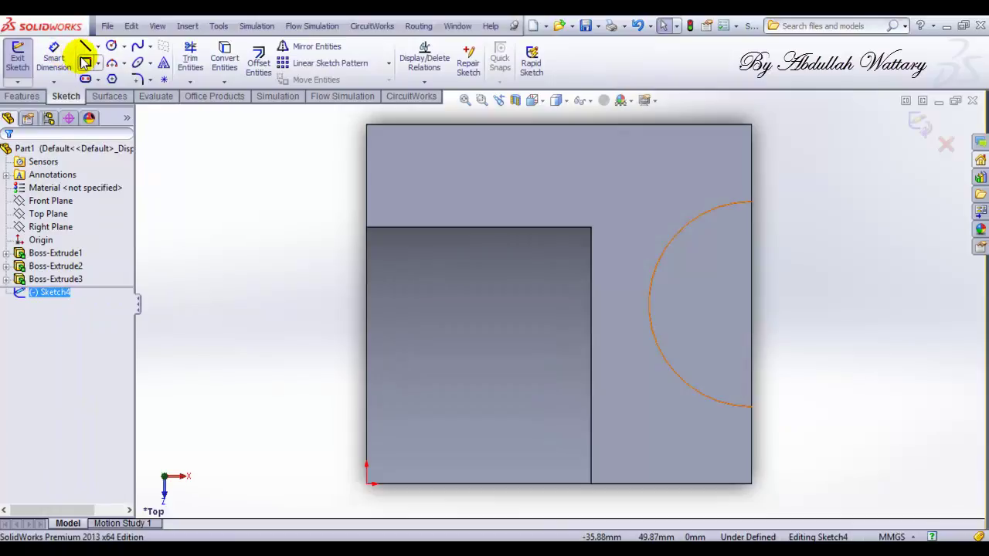
Draw the strip rectangle from the part's top-right corner and dimension its width 10 mm
left_click(85, 62)
left_click(751, 125)
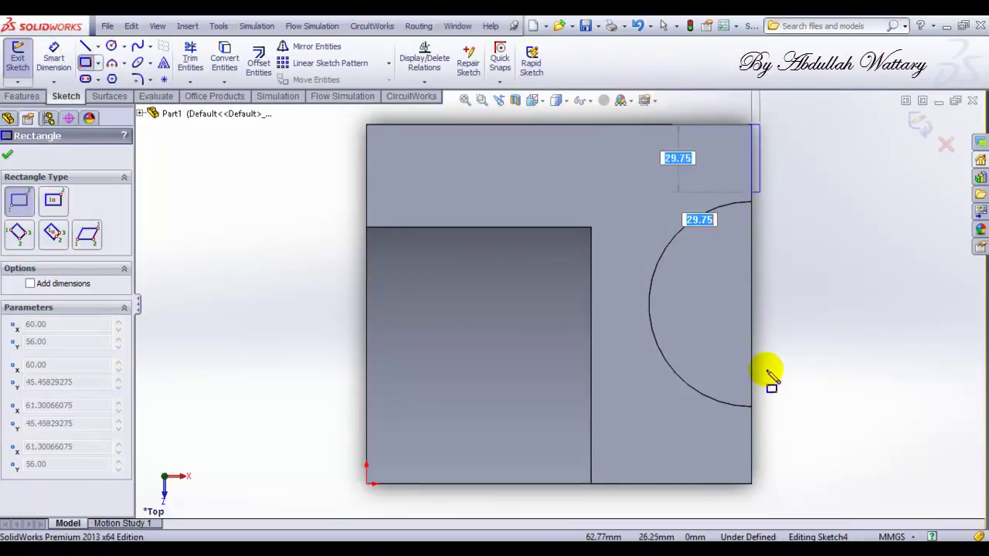
left_click(811, 483)
key("Escape")
left_click(53, 54)
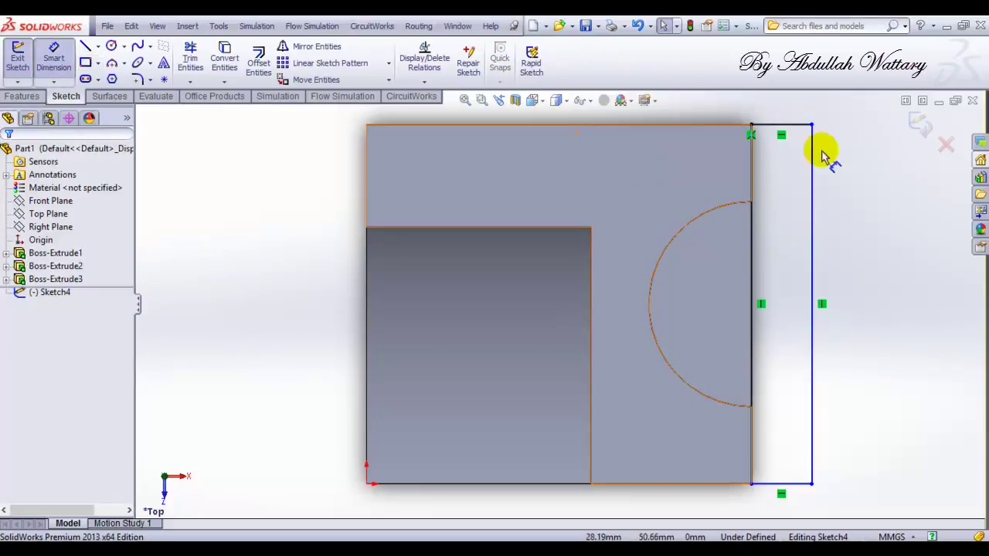
left_click(795, 124)
left_click(794, 109)
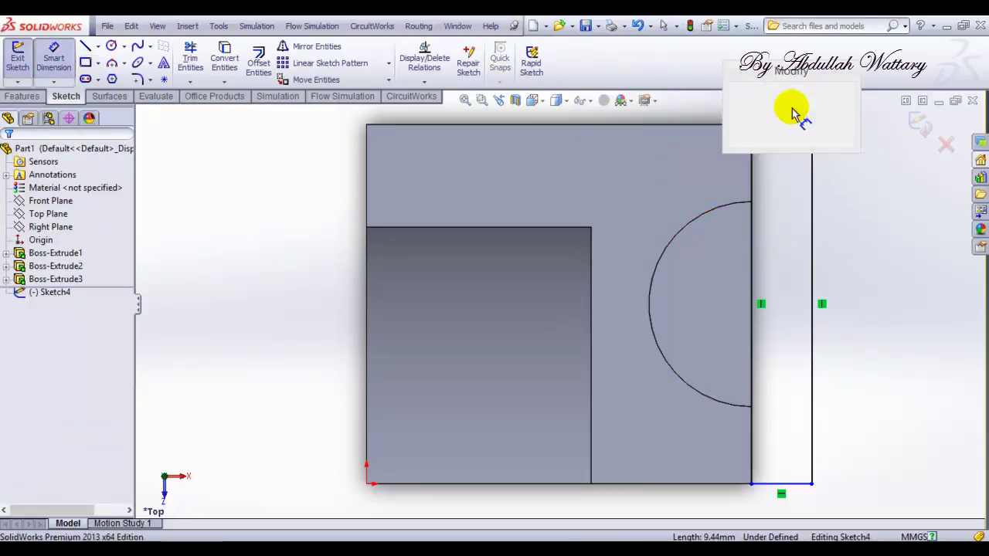
type("10")
key("Return")
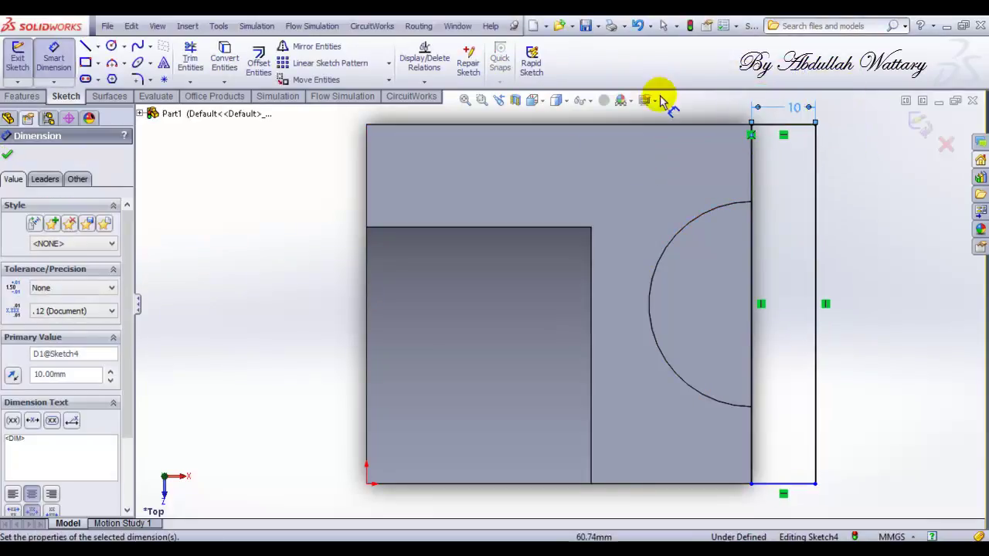
Switch the view back to isometric to see the part in 3D
left_click(533, 101)
left_click(603, 187)
key("space")
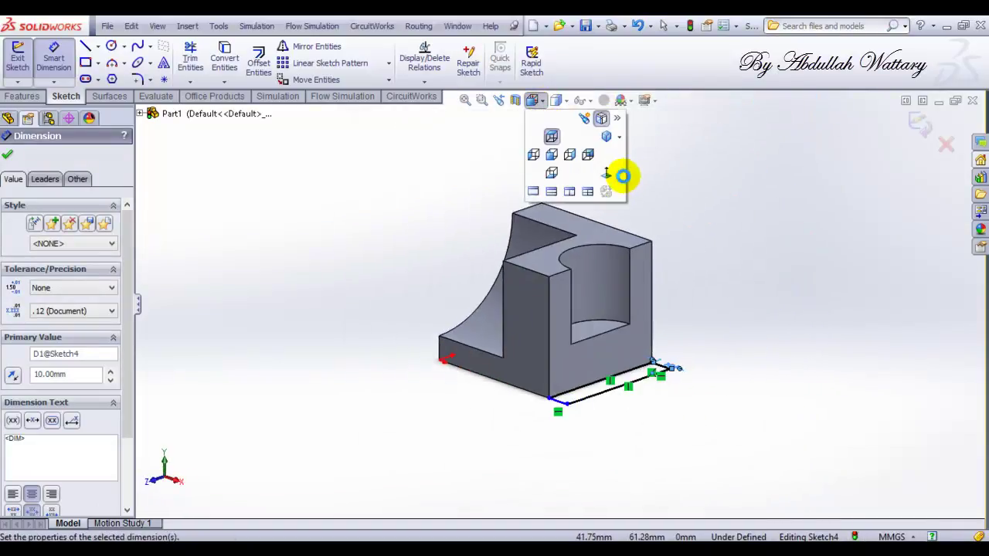
left_click(596, 131)
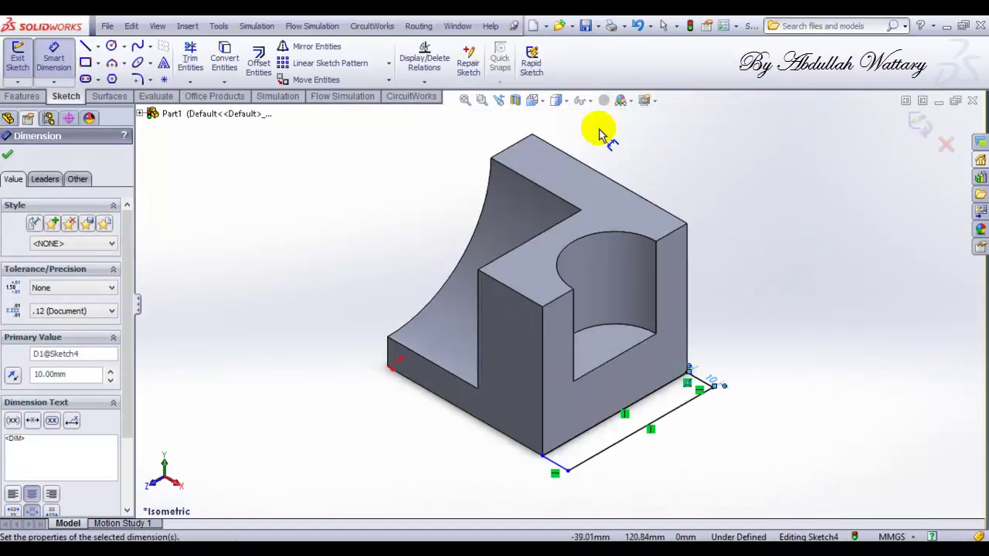
left_click(22, 96)
Extrude the 10 mm strip up to the lower step's edge, then select the Front Plane
left_click(23, 62)
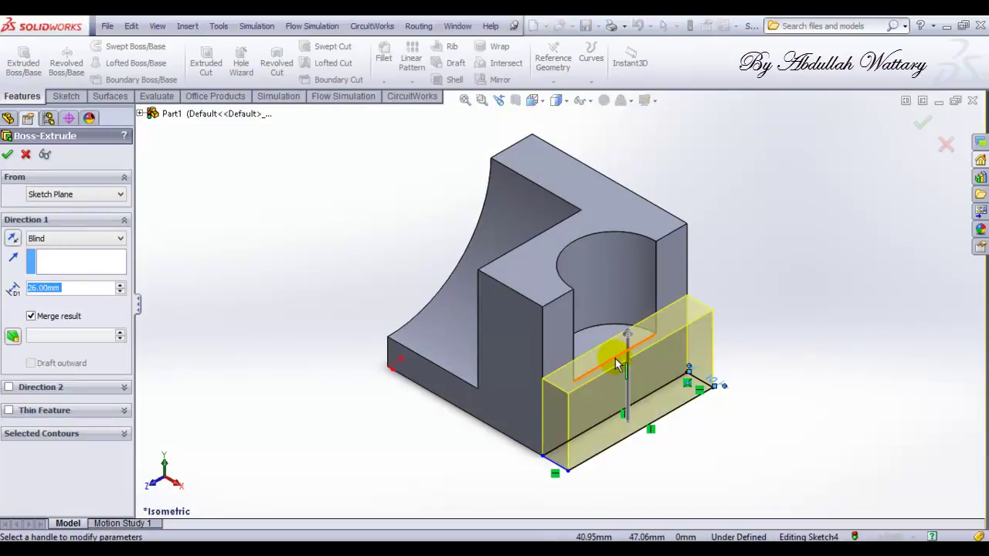
left_click(624, 364)
left_click(6, 155)
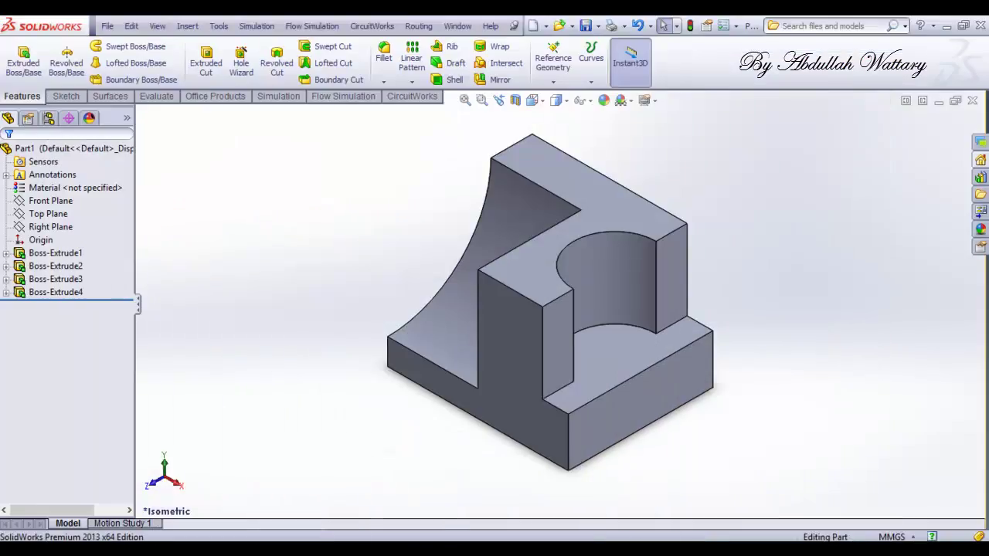
left_click(51, 202)
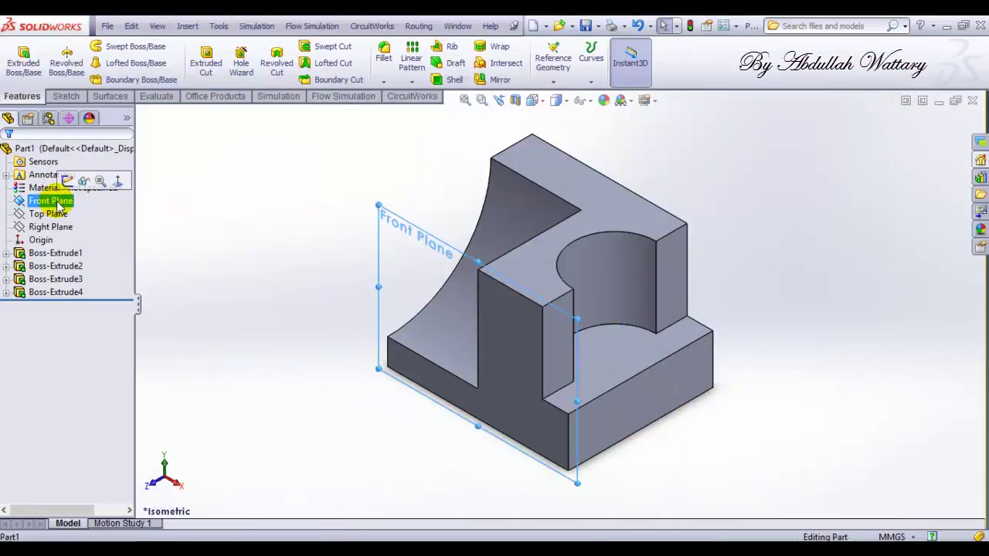
Create Plane1 offset 28 mm from the Front Plane, flipped into the part
left_click(48, 214)
left_click(52, 227)
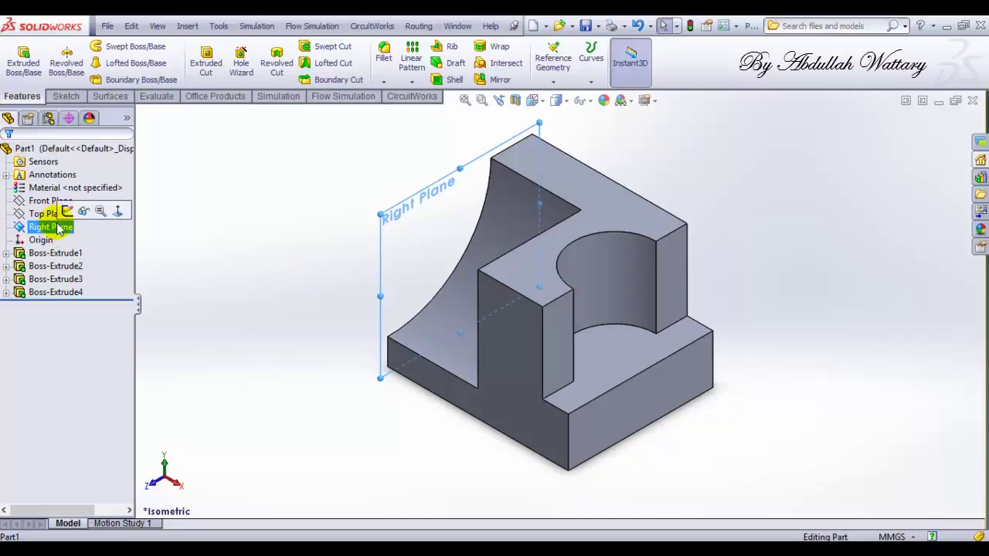
left_click(48, 214)
left_click(50, 201)
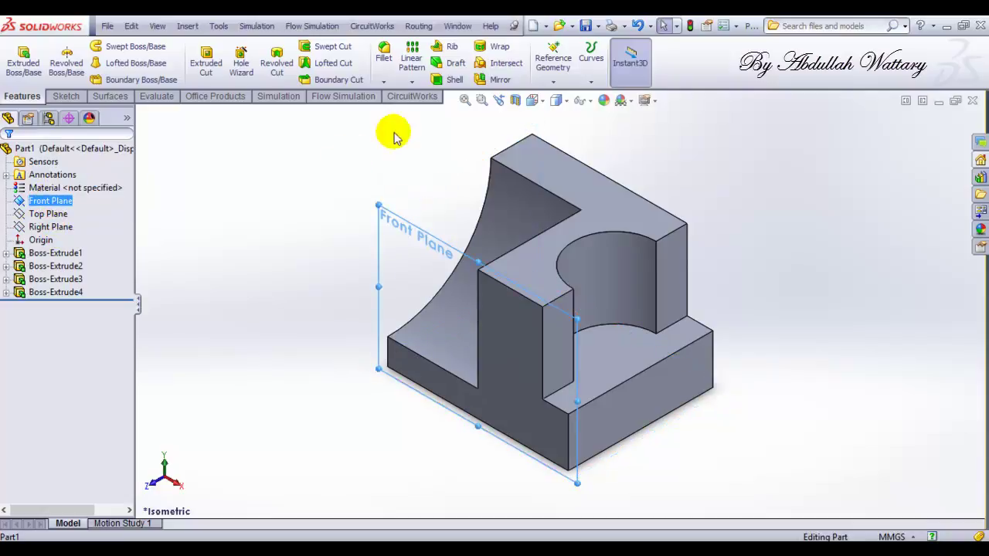
left_click(554, 82)
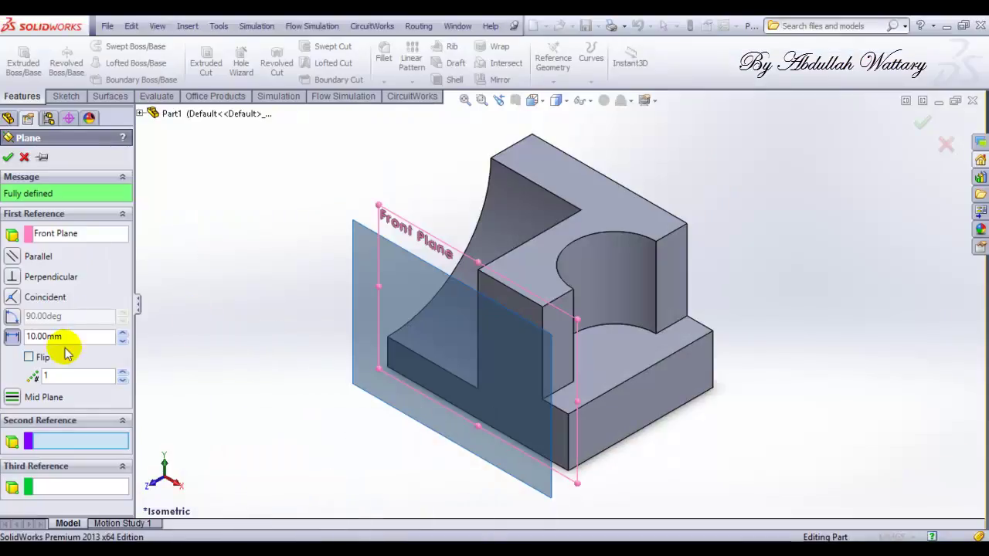
double_click(63, 338)
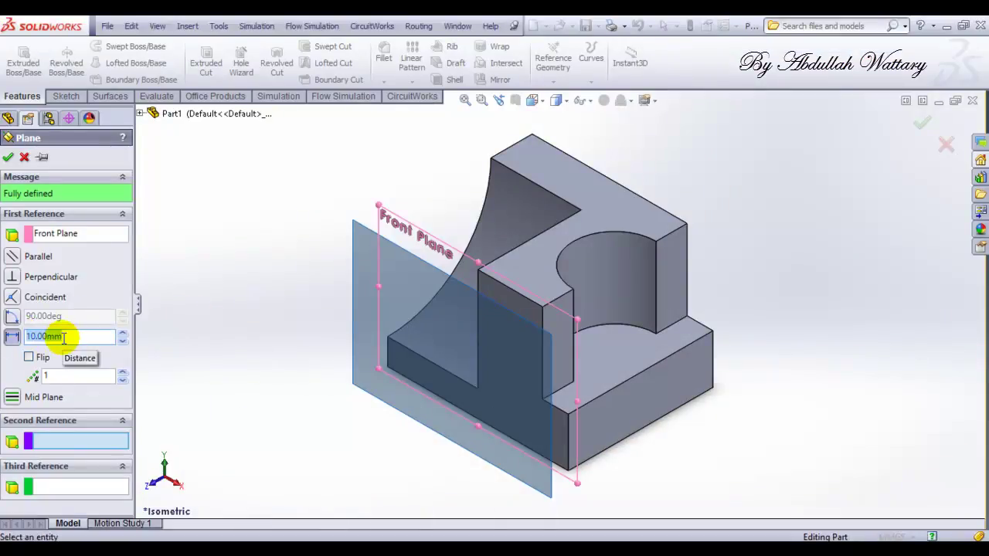
type("28")
key("Return")
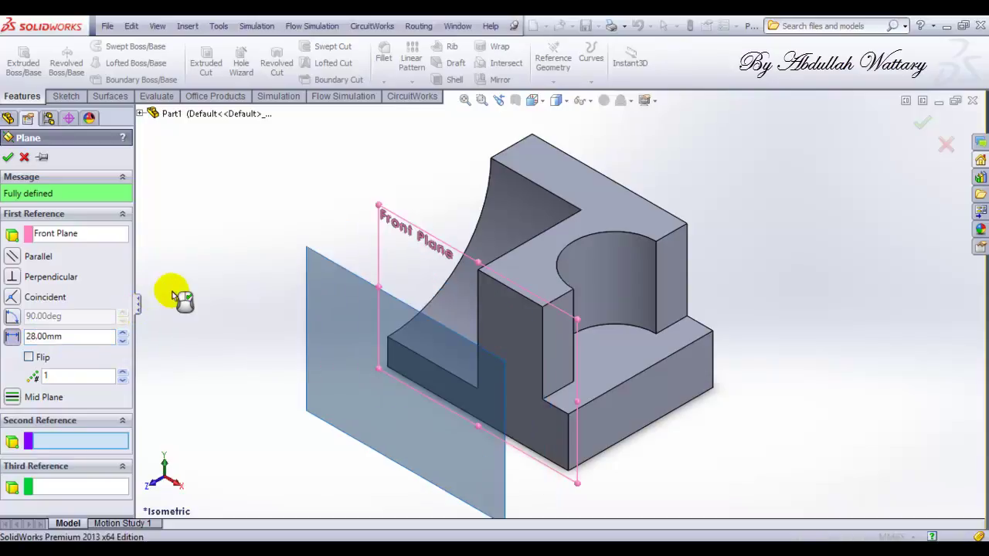
left_click(28, 357)
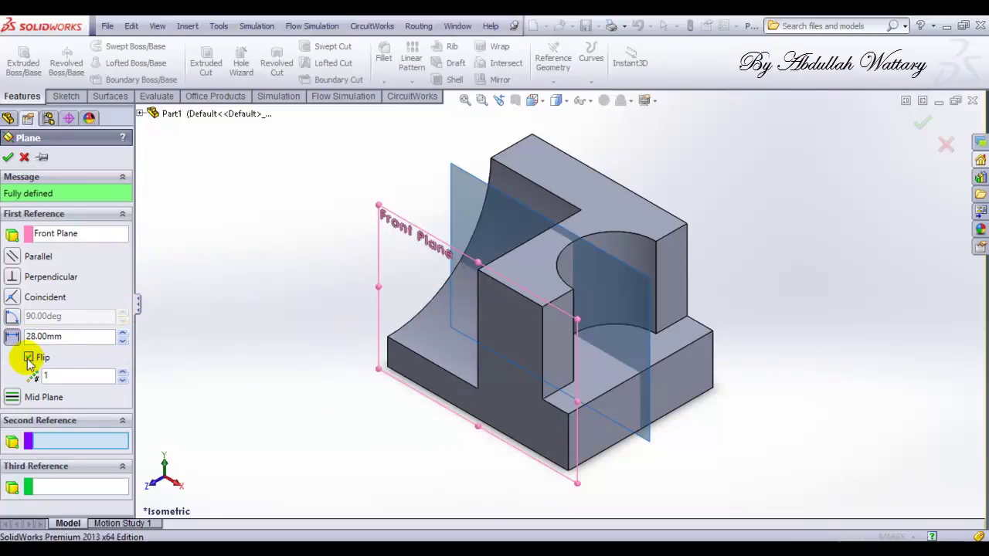
left_click(7, 156)
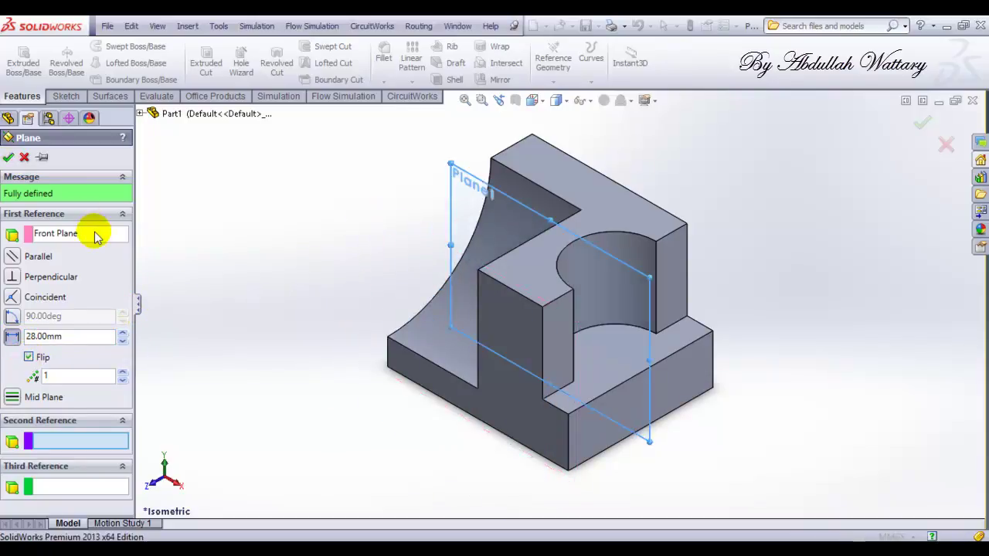
Start a sketch on Plane1 viewed face-on, glancing at the reference drawing
right_click(43, 305)
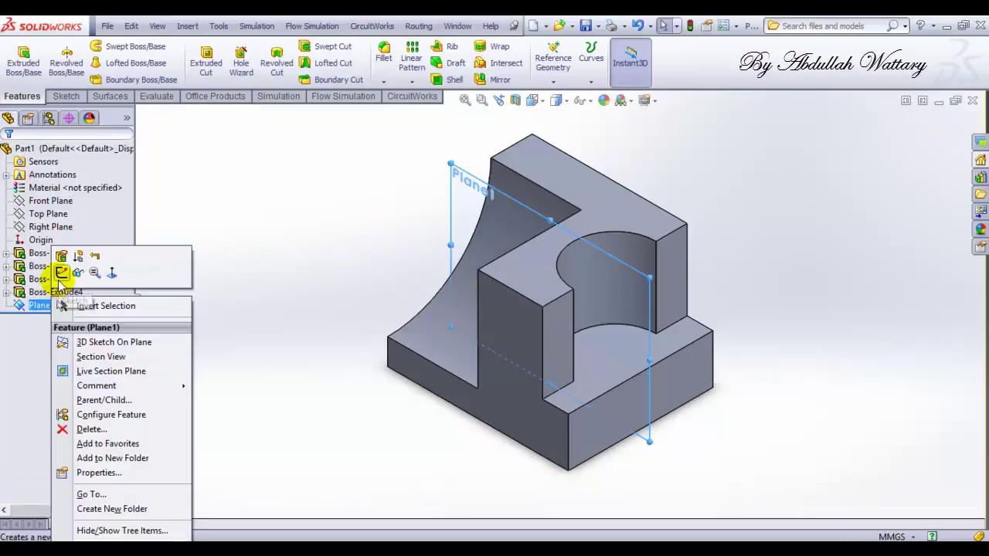
left_click(74, 257)
right_click(45, 321)
left_click(69, 305)
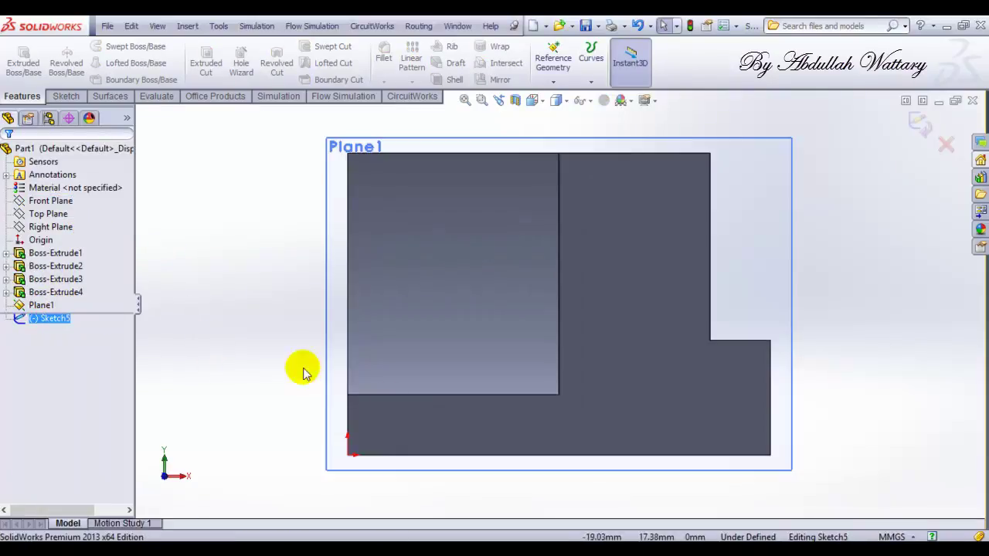
key("alt+Tab")
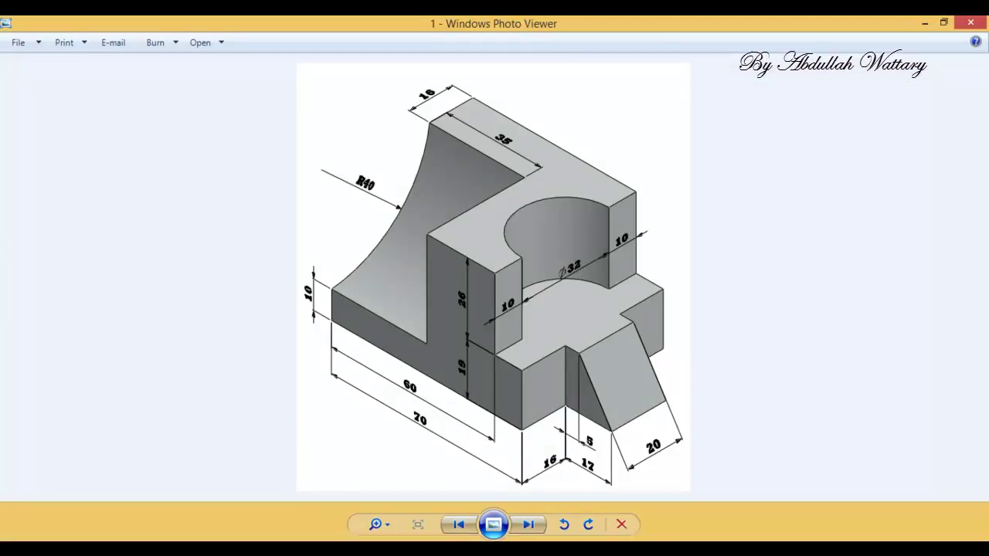
key("alt+Tab")
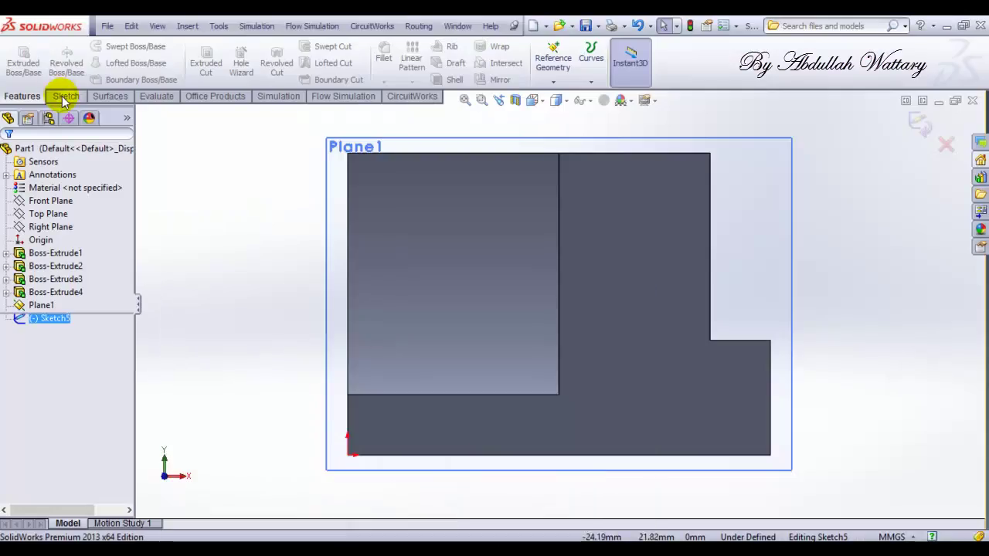
Draw the rib's bottom line, vertical side and short top segment
left_click(66, 100)
left_click(85, 47)
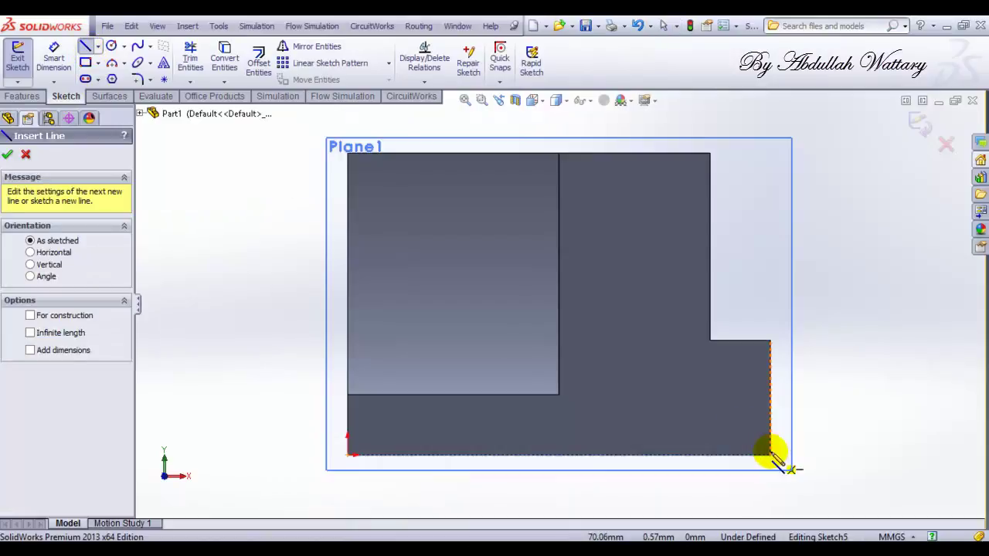
left_click_drag(770, 455, 865, 455)
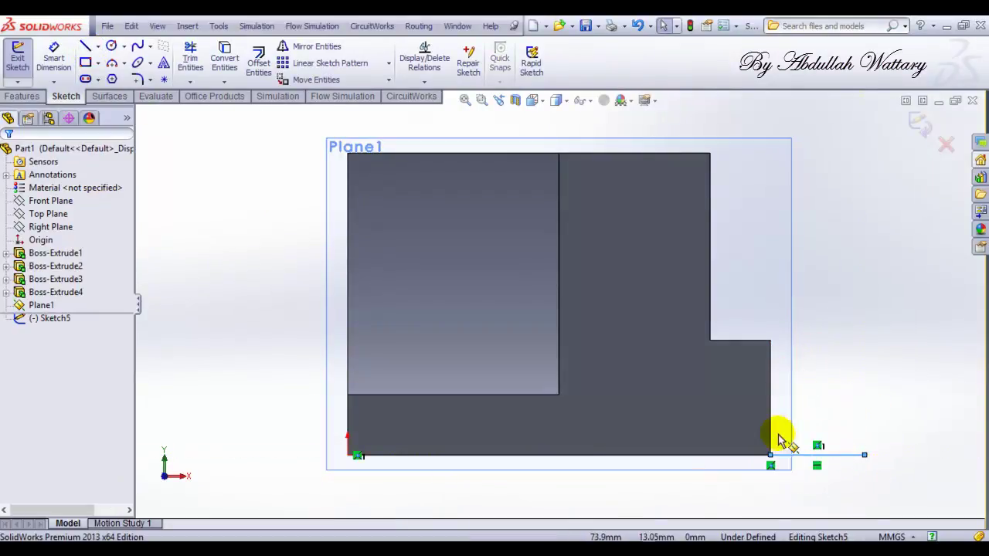
left_click(771, 341)
left_click(804, 341)
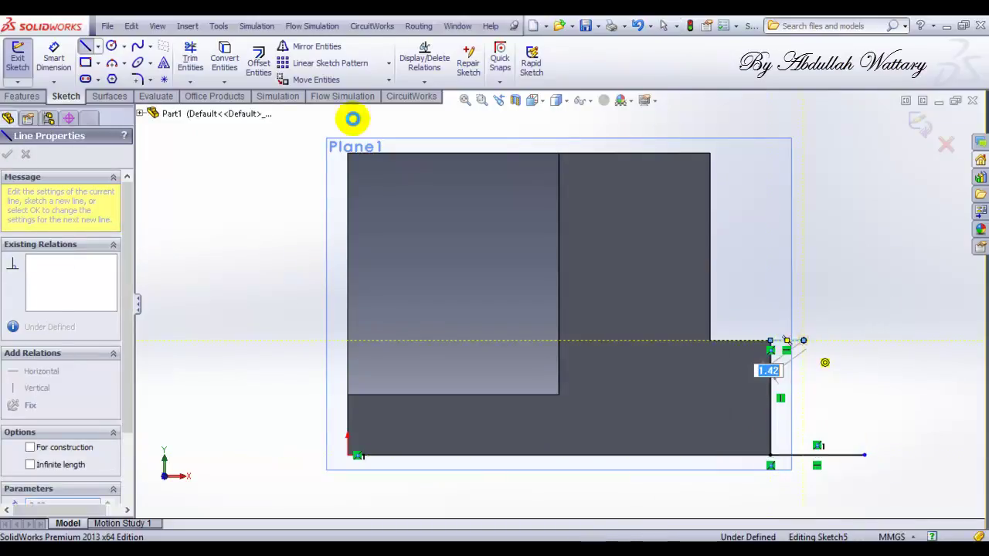
key("Escape")
Dimension the rib's top segment to 5 mm and bottom line to 17 mm
left_click(63, 58)
left_click(788, 342)
left_click(782, 289)
type("5")
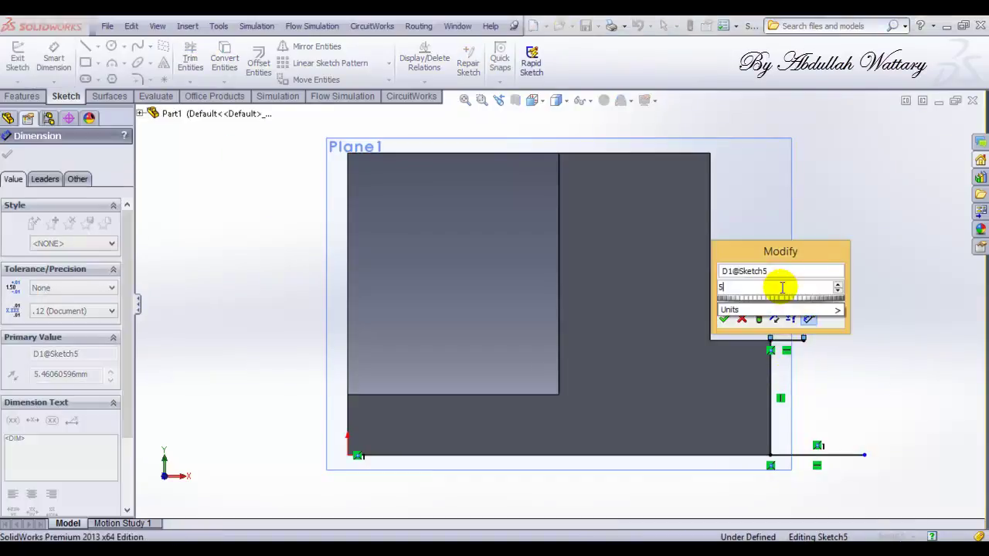
key("Return")
left_click(821, 454)
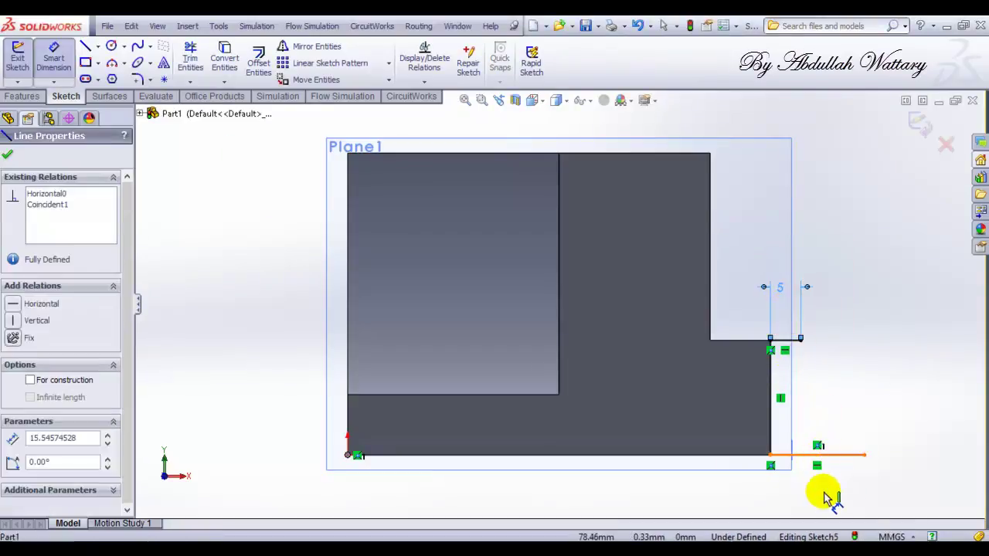
left_click(825, 494)
type("17")
key("Return")
key("Escape")
Close the profile with a sloped line, return to isometric view, and check the reference drawing
left_click(85, 47)
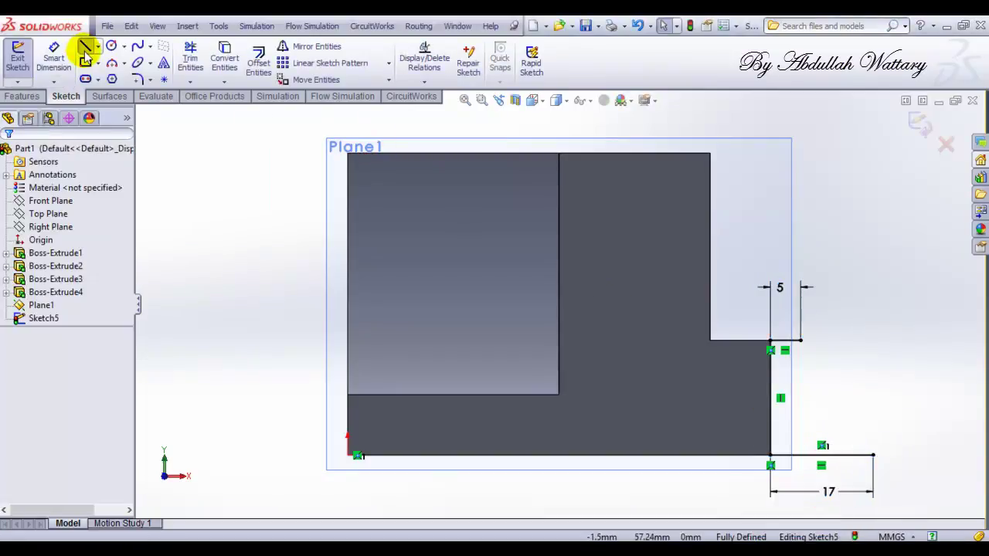
left_click(801, 340)
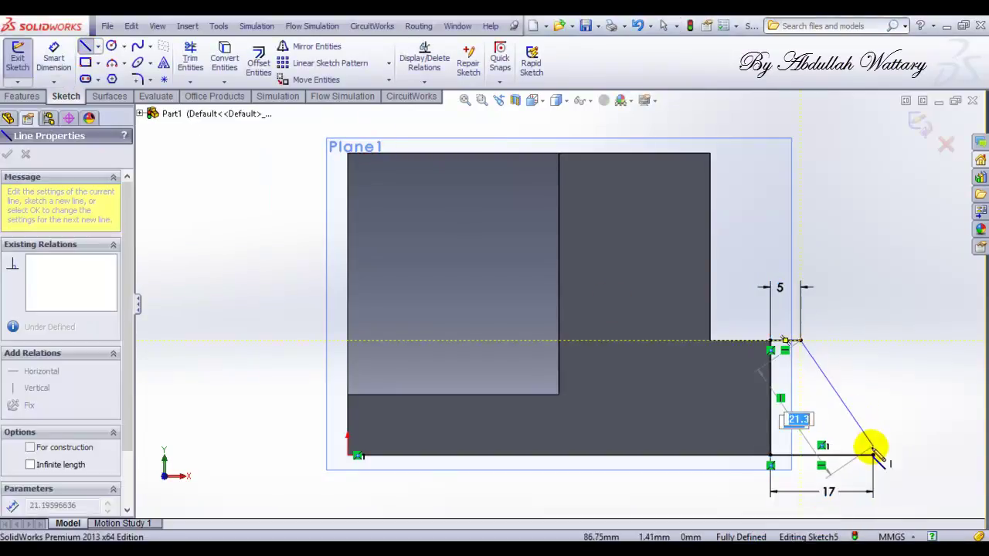
left_click(873, 454)
key("Escape")
key("Escape")
left_click(533, 100)
left_click(609, 139)
key("alt+Tab")
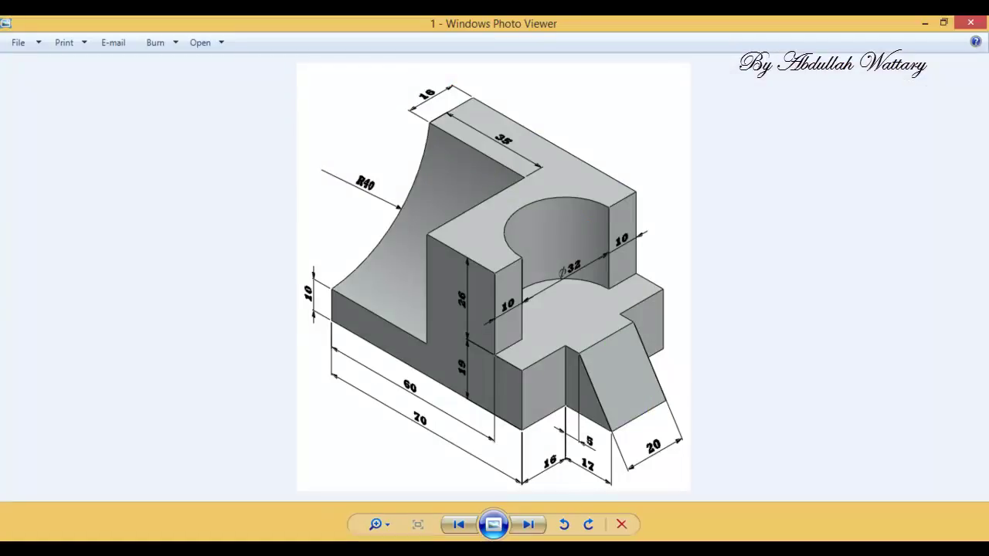
Extrude the rib profile 10 mm in Direction 1 and 10 mm in Direction 2
key("alt+Tab")
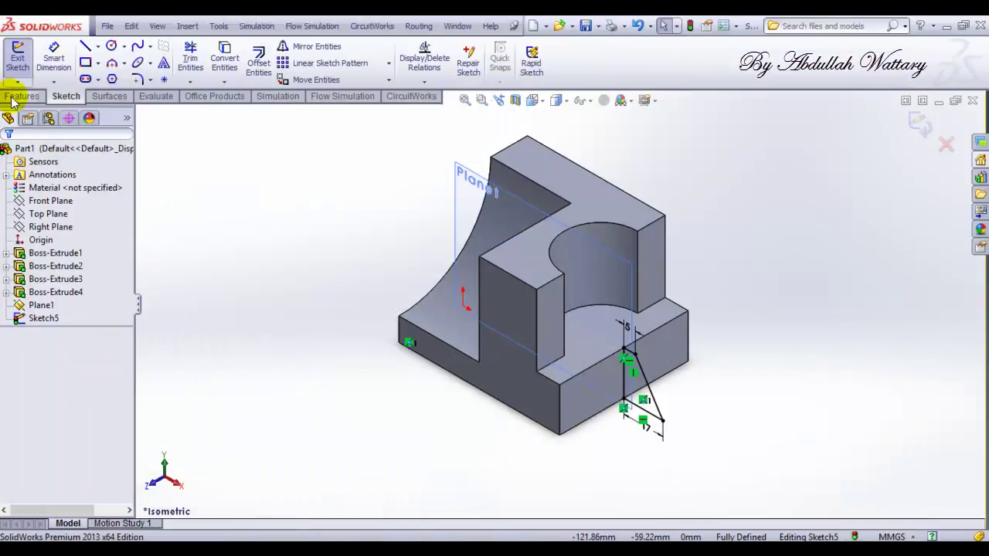
left_click(22, 96)
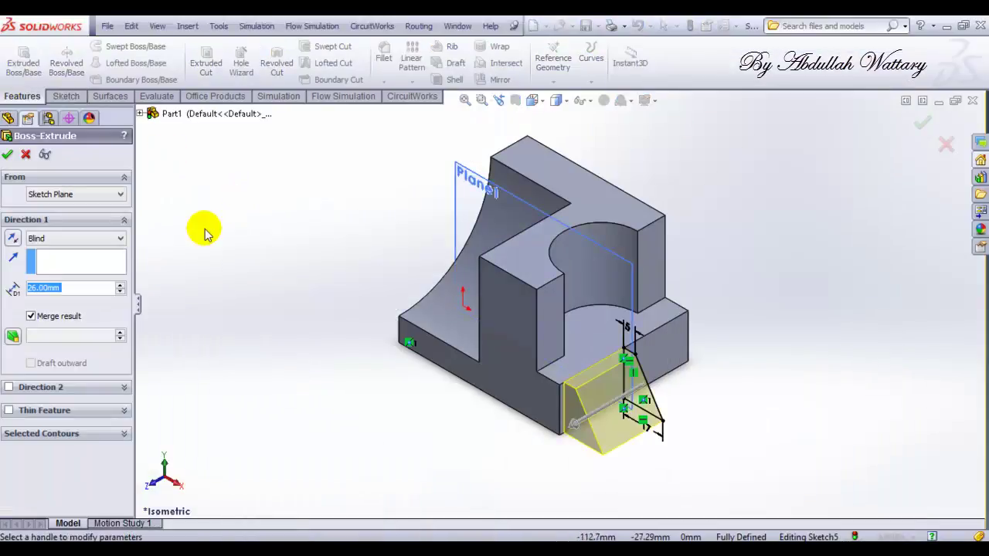
type("10")
key("Return")
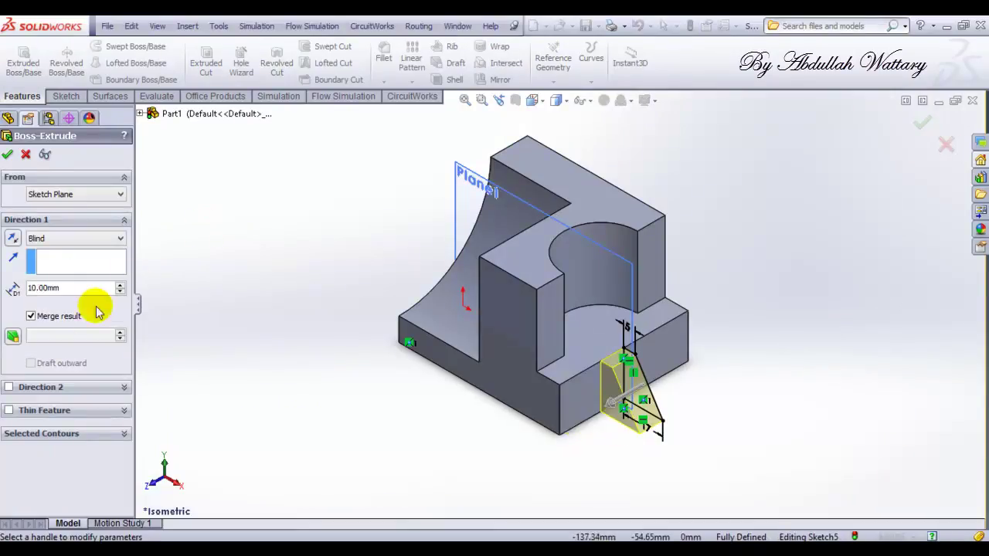
left_click(8, 387)
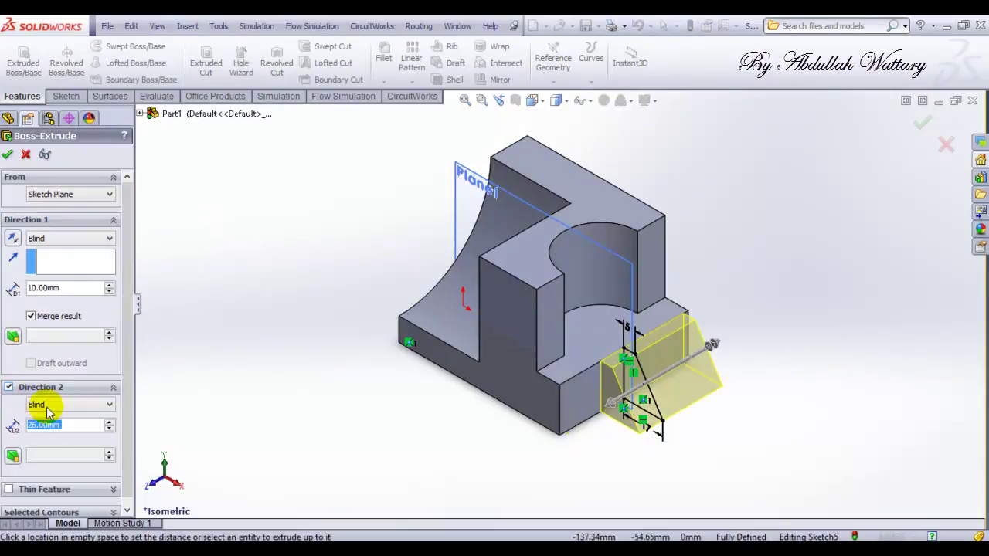
type("10")
key("Return")
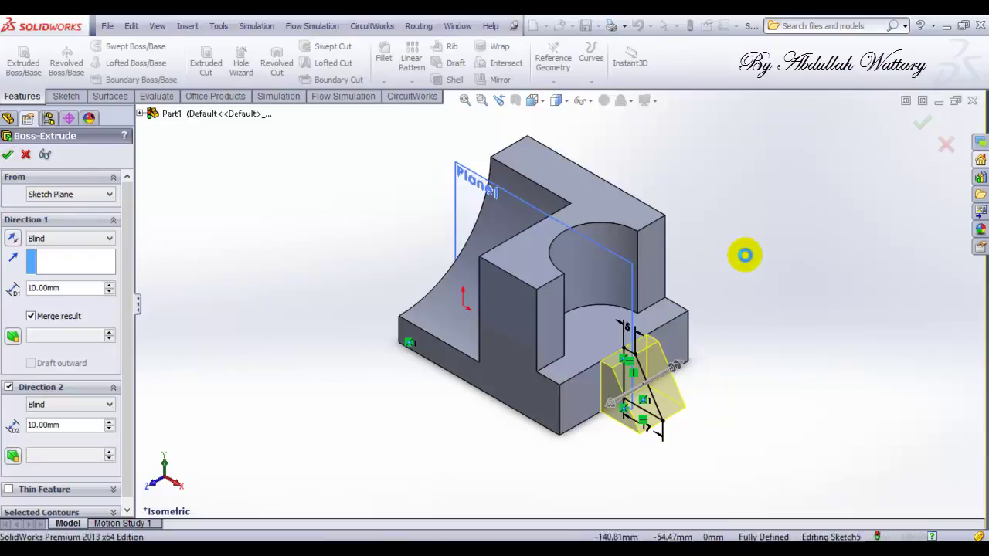
key("Return")
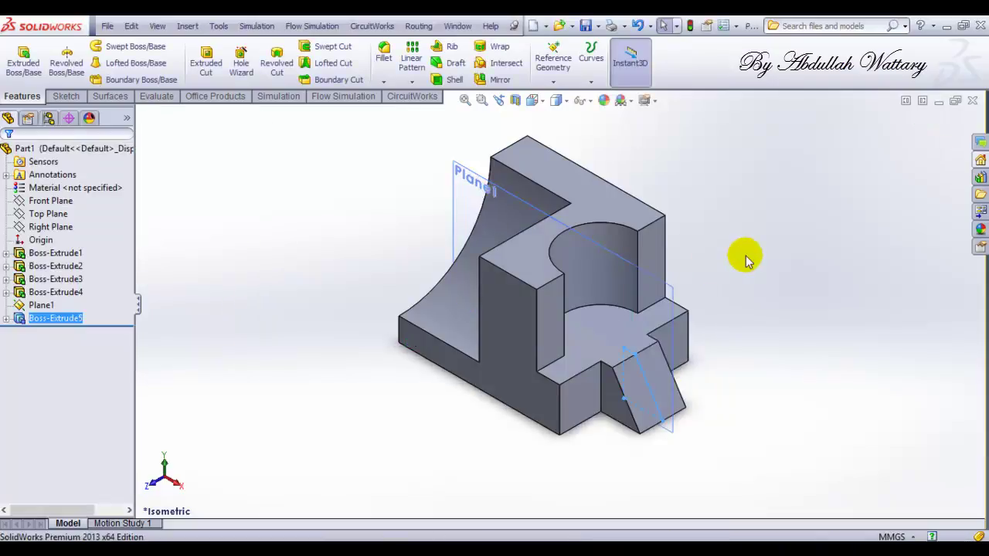
Hide Plane1
right_click(467, 199)
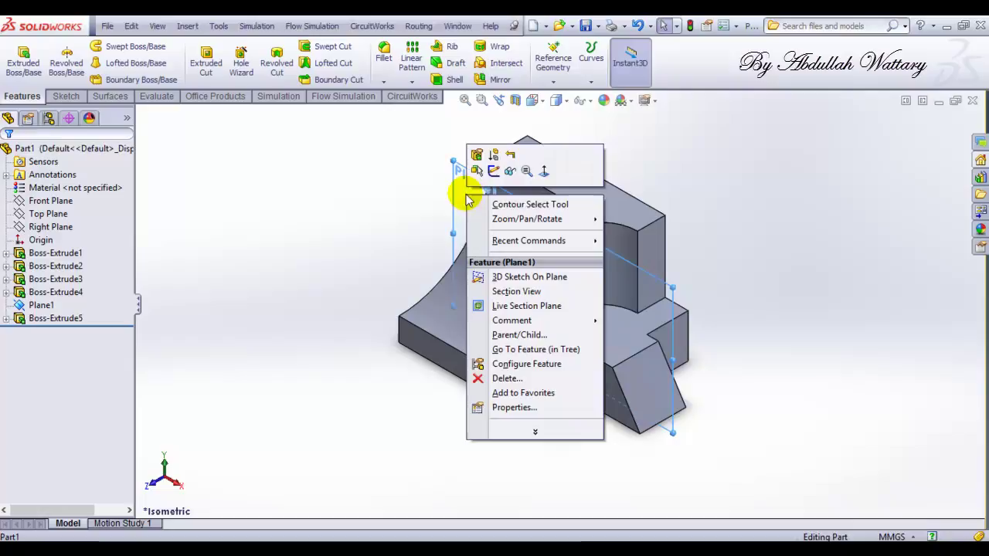
left_click(503, 170)
scroll(731, 194, "down", 2)
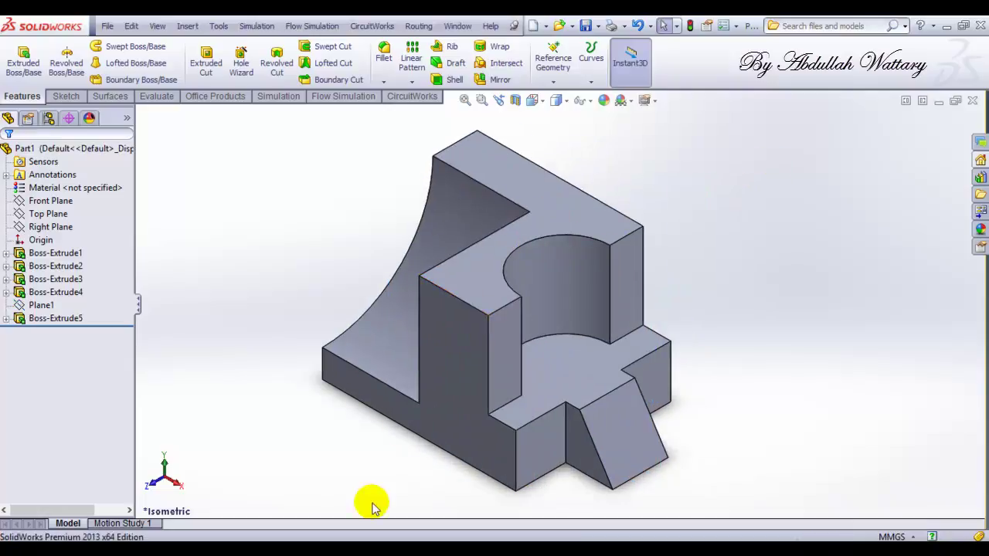